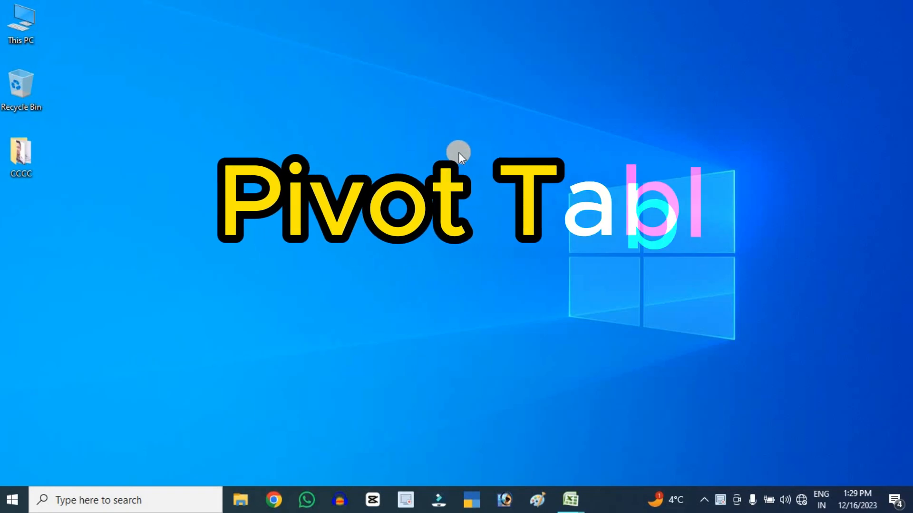
Switch to the Book2 workbook in Excel
click(573, 502)
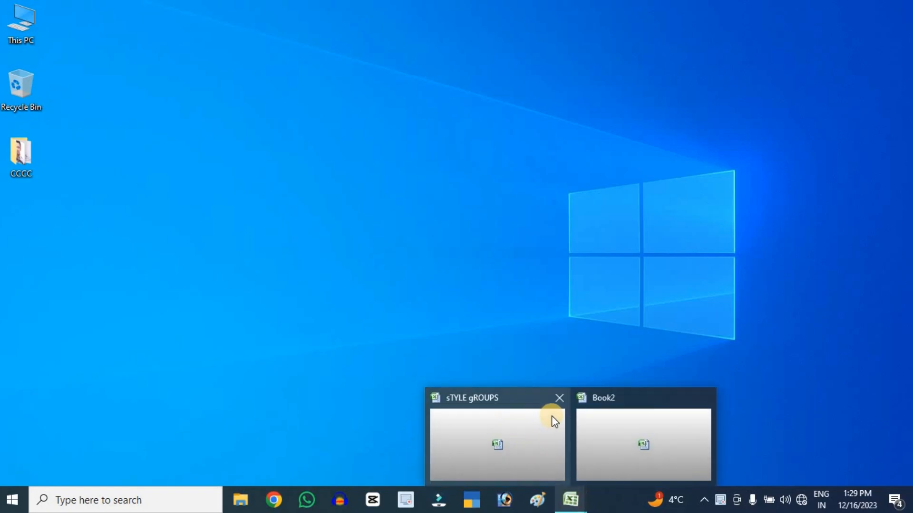
click(601, 429)
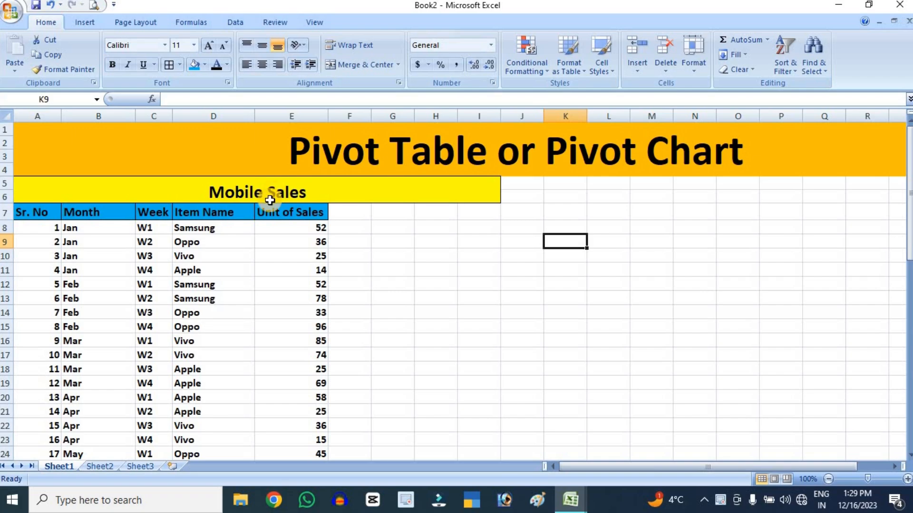
Examine the column headers of the Mobile Sales table and the first entries in its Month column
scroll(271, 193, down, 2)
drag(41, 132, 30, 247)
click(120, 203)
scroll(91, 210, up, 2)
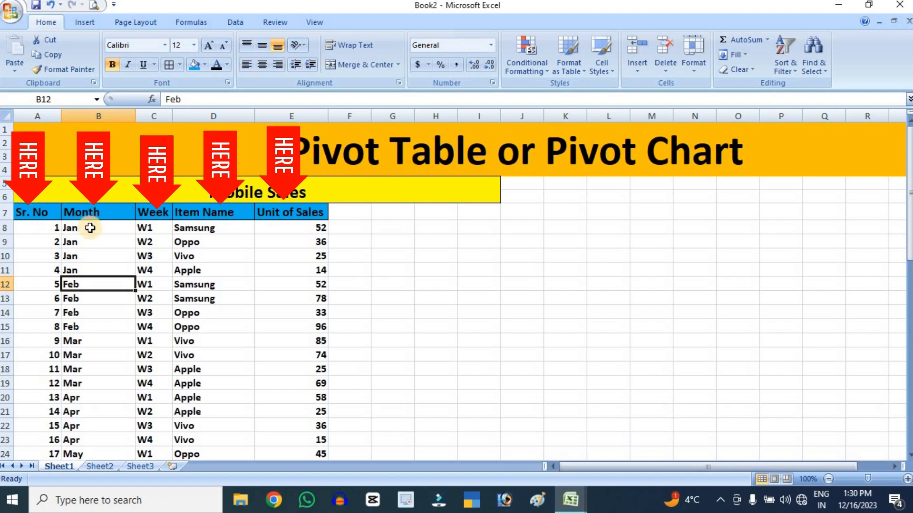
click(90, 227)
click(92, 242)
click(93, 256)
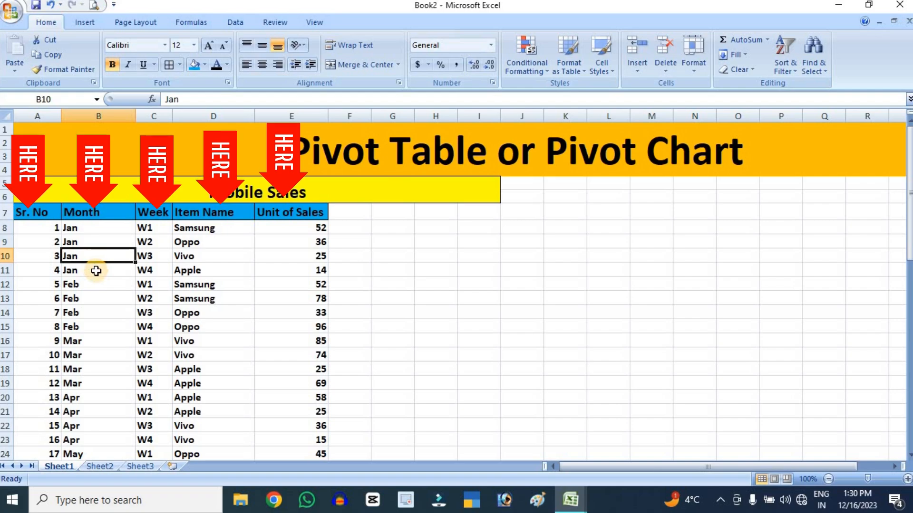
click(97, 270)
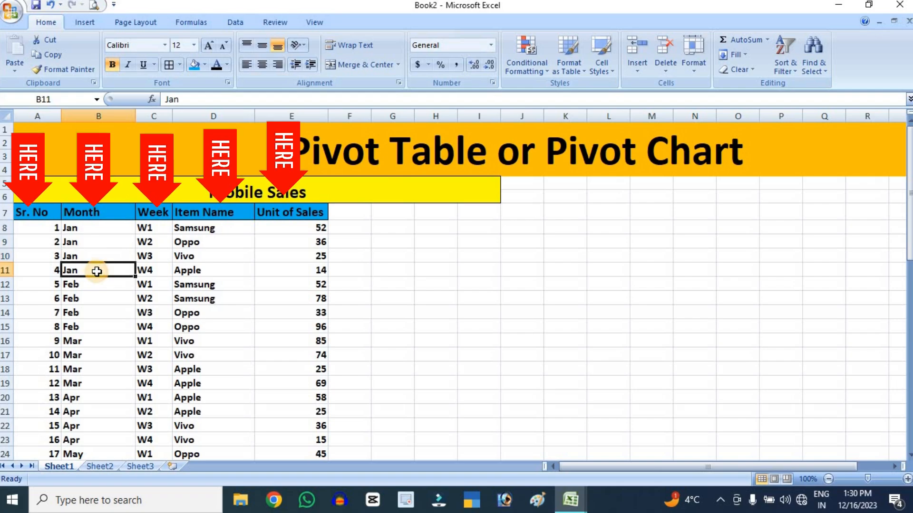
click(356, 281)
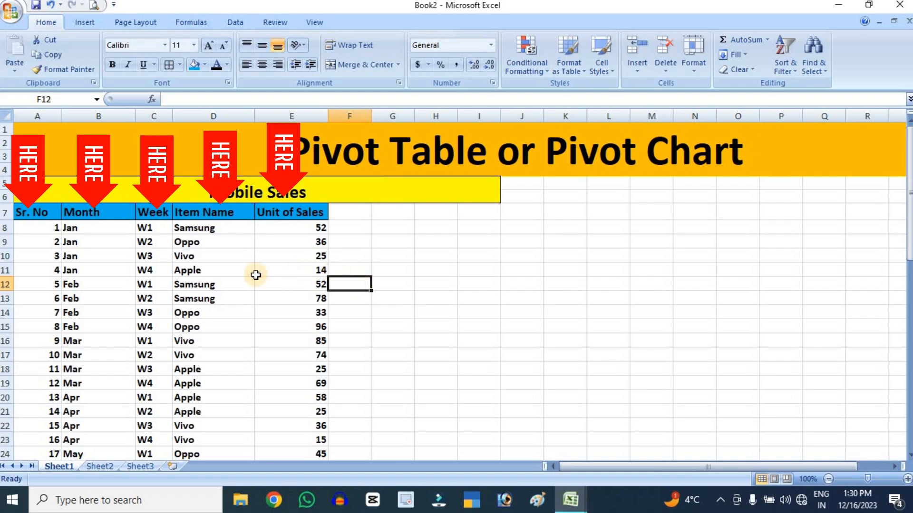
click(96, 230)
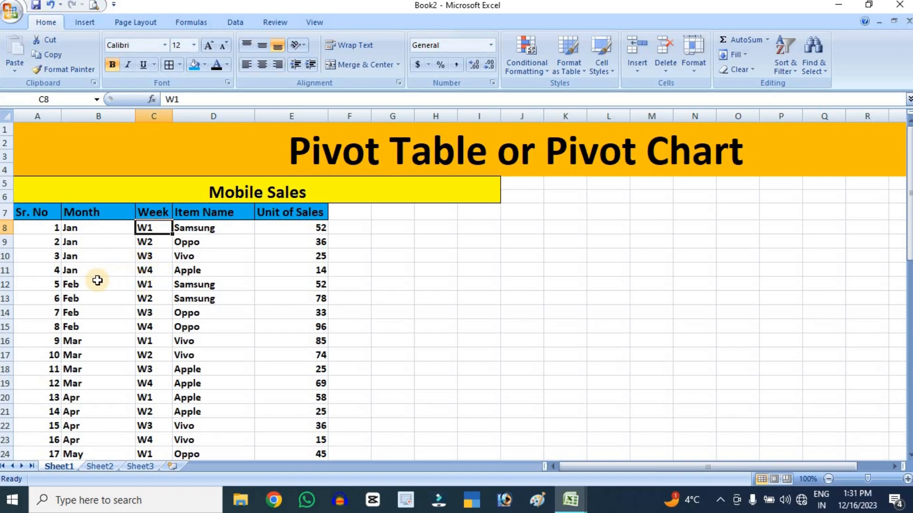
Review the Month, Week, Item Name and Unit of Sales entries through all rows of the Mobile Sales table
scroll(89, 274, down, 1)
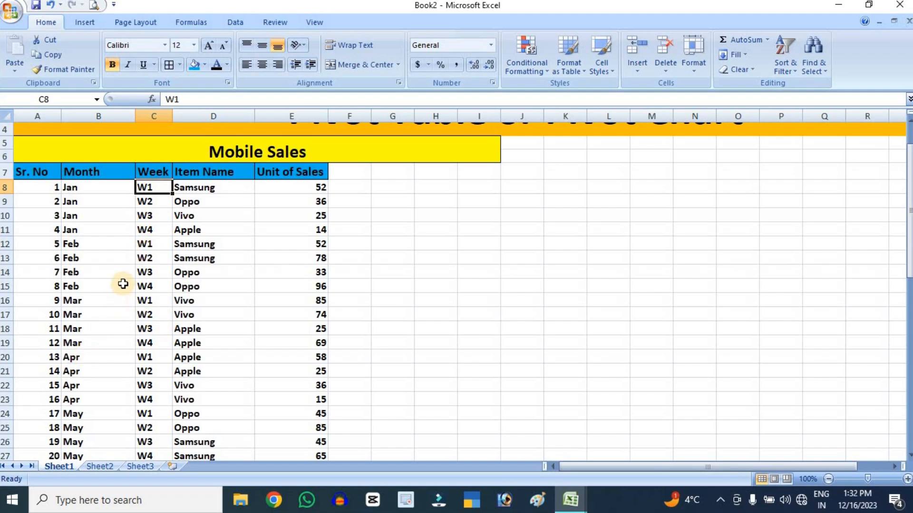
scroll(77, 352, down, 12)
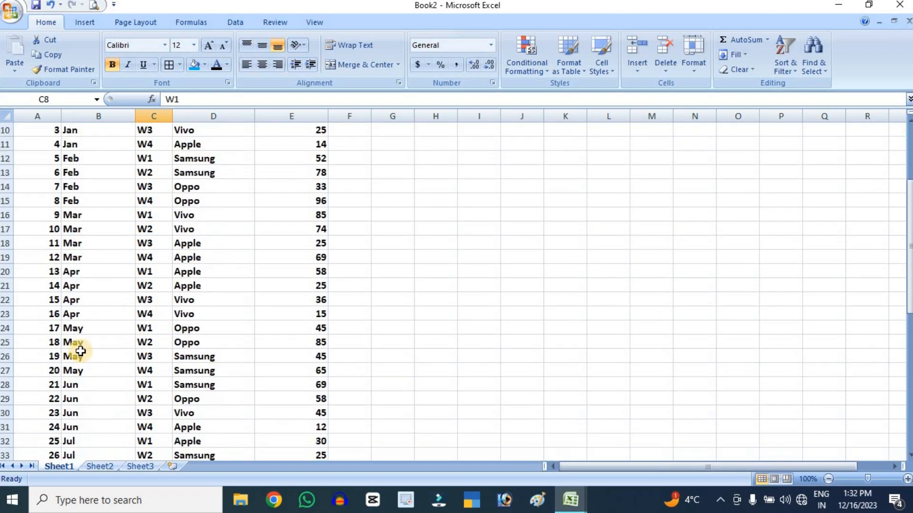
scroll(74, 342, up, 4)
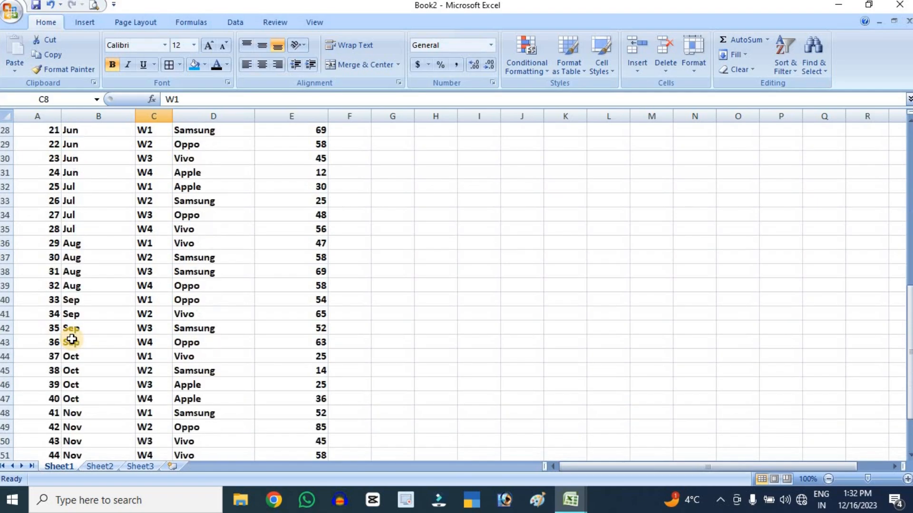
scroll(119, 309, up, 4)
scroll(118, 300, down, 7)
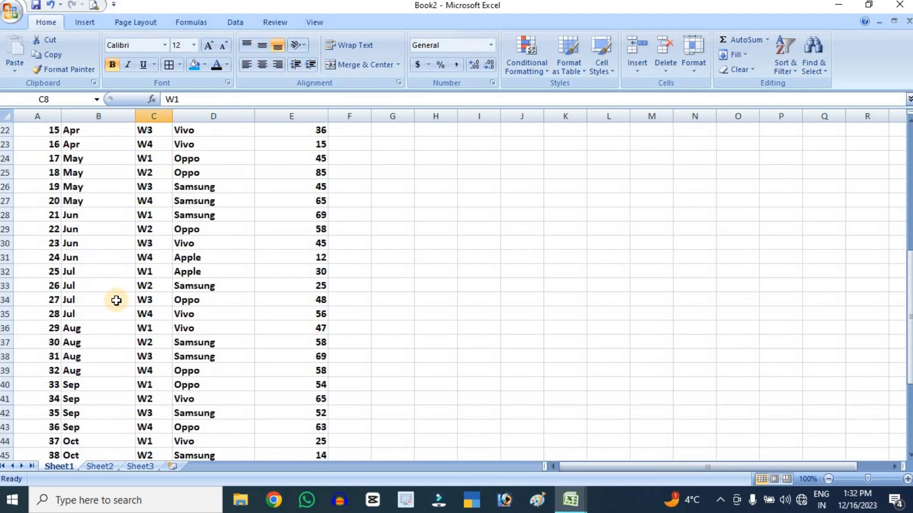
scroll(132, 318, up, 12)
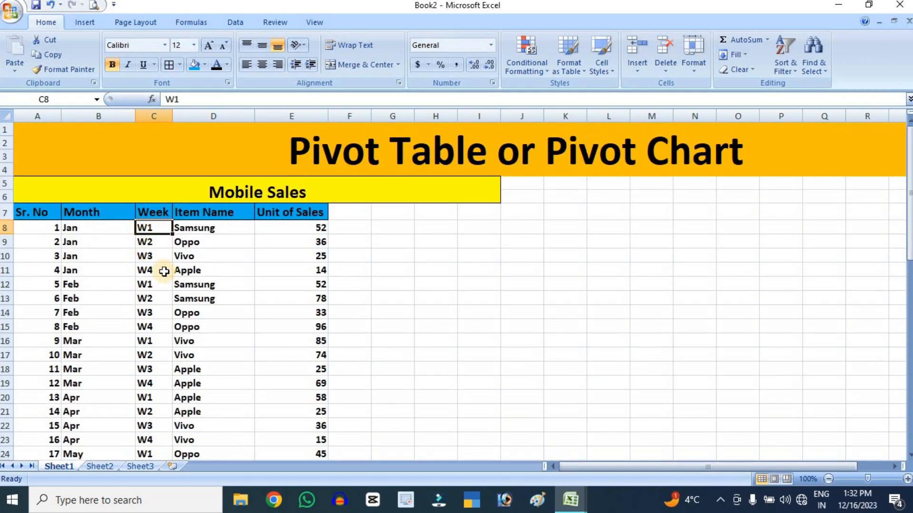
click(213, 215)
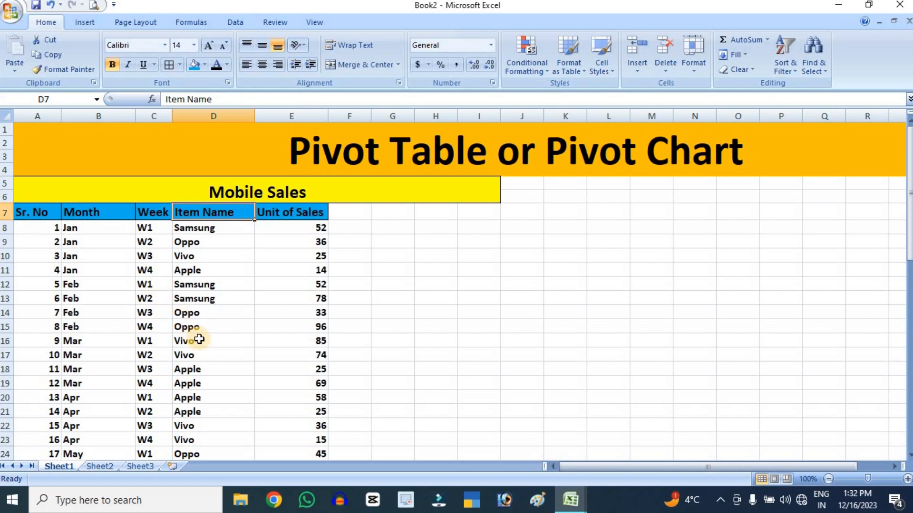
scroll(198, 337, down, 5)
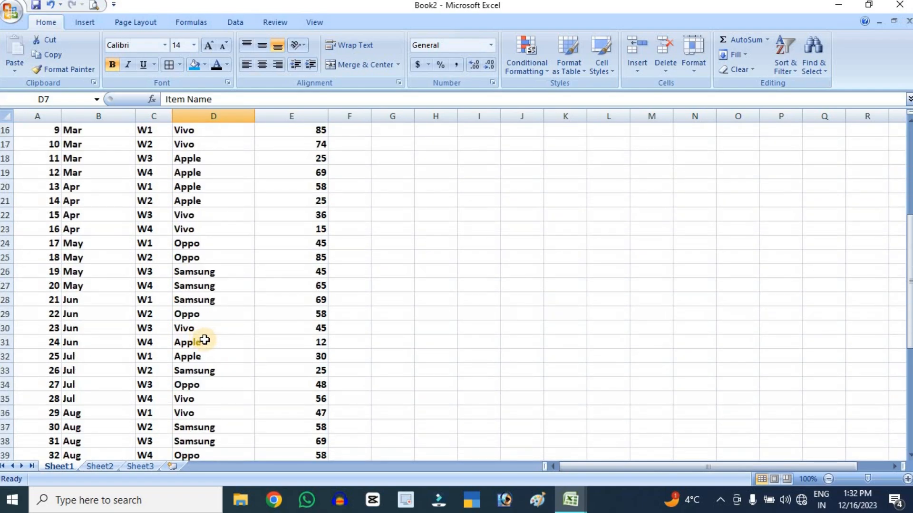
scroll(205, 339, up, 5)
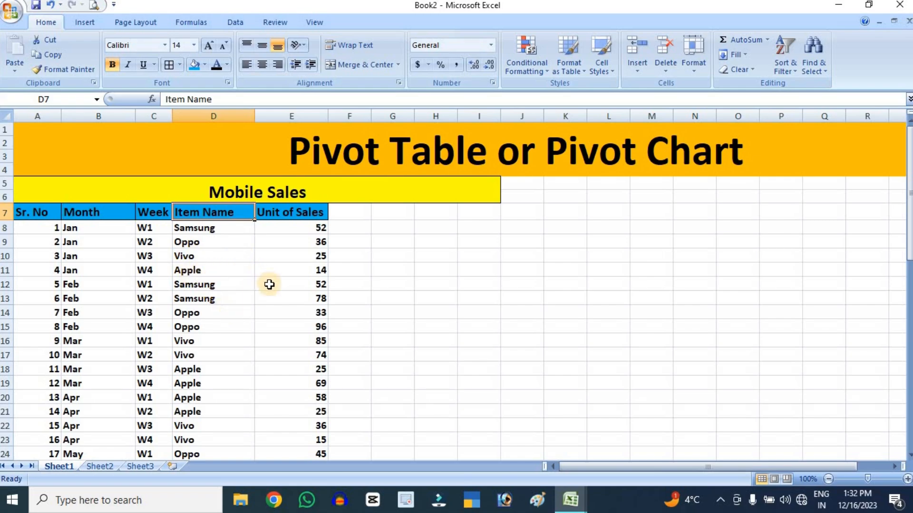
scroll(268, 290, down, 10)
scroll(269, 292, down, 4)
scroll(270, 291, up, 12)
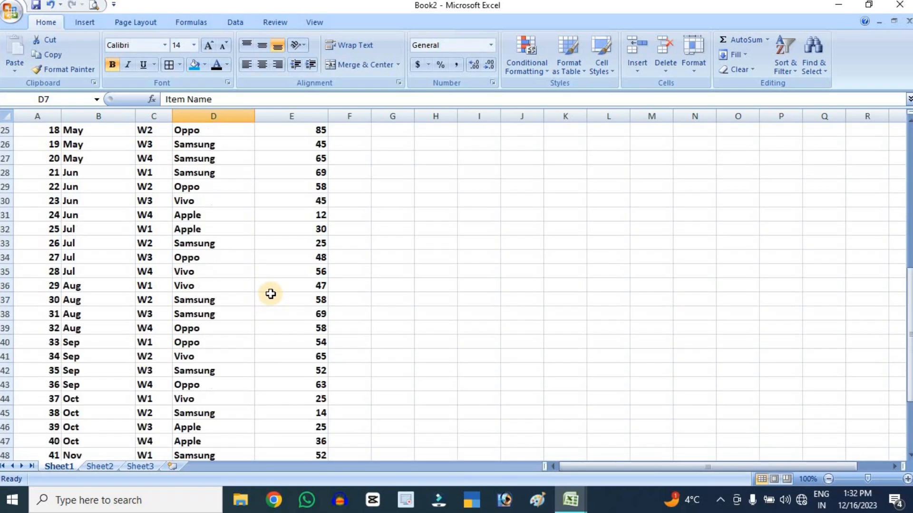
scroll(360, 277, up, 2)
click(439, 270)
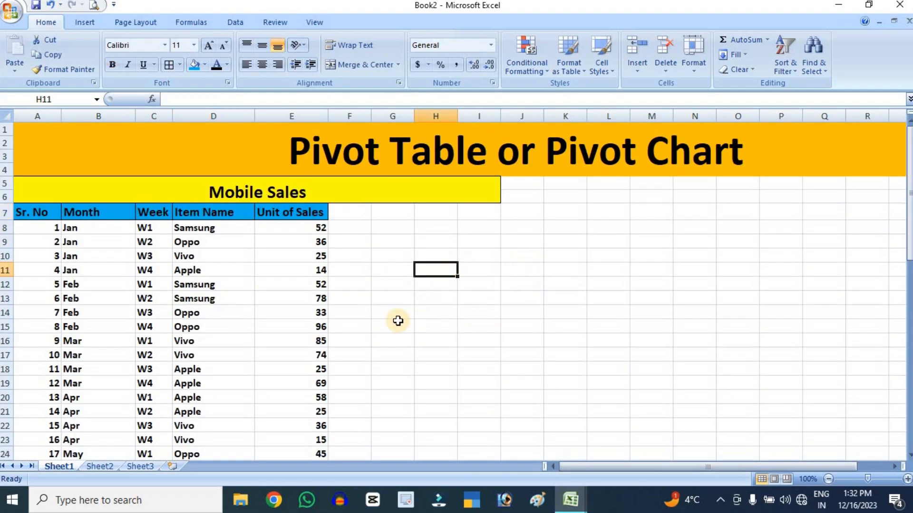
Start a new PivotTable using the Mobile Sales data in Sheet1, range A7:E55, as its source
click(89, 26)
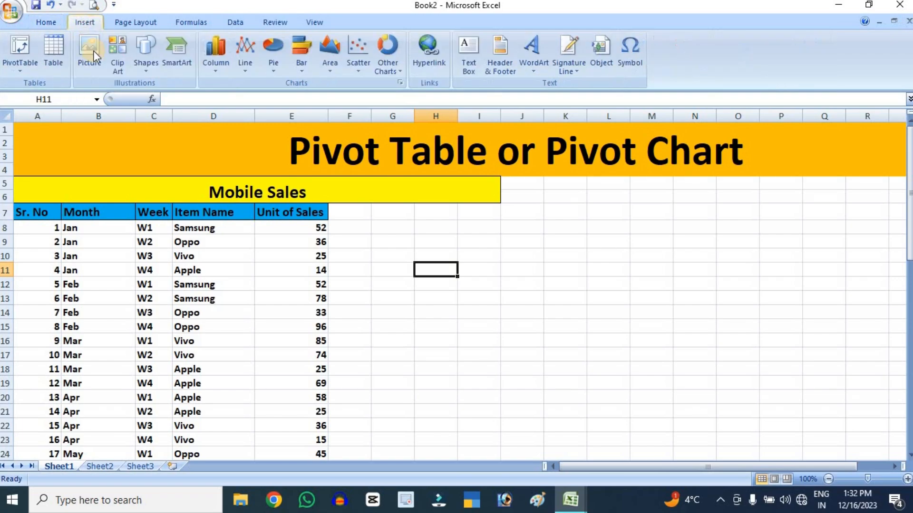
click(22, 68)
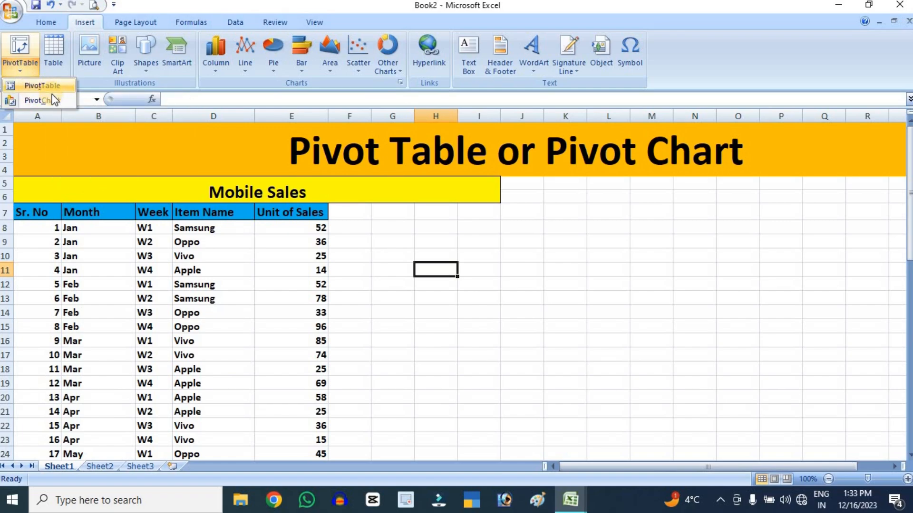
click(328, 207)
click(31, 66)
click(38, 82)
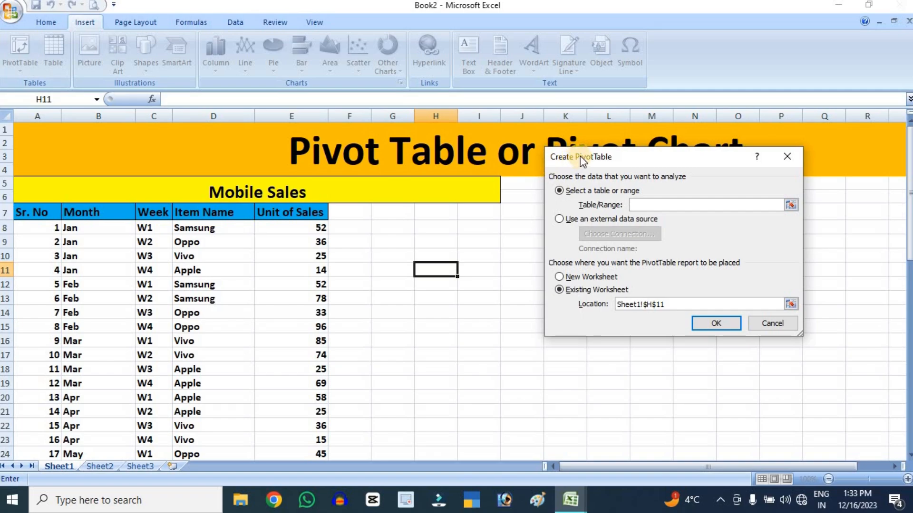
drag(580, 155, 468, 165)
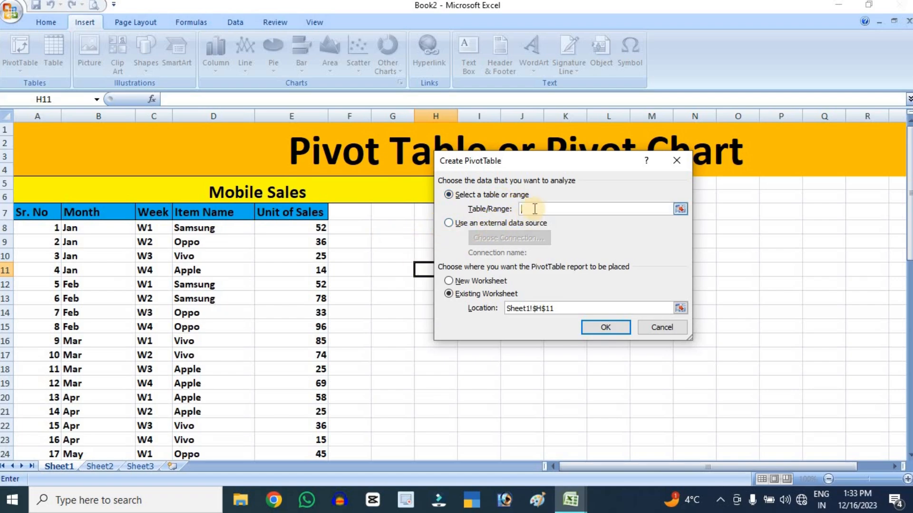
drag(45, 212, 285, 428)
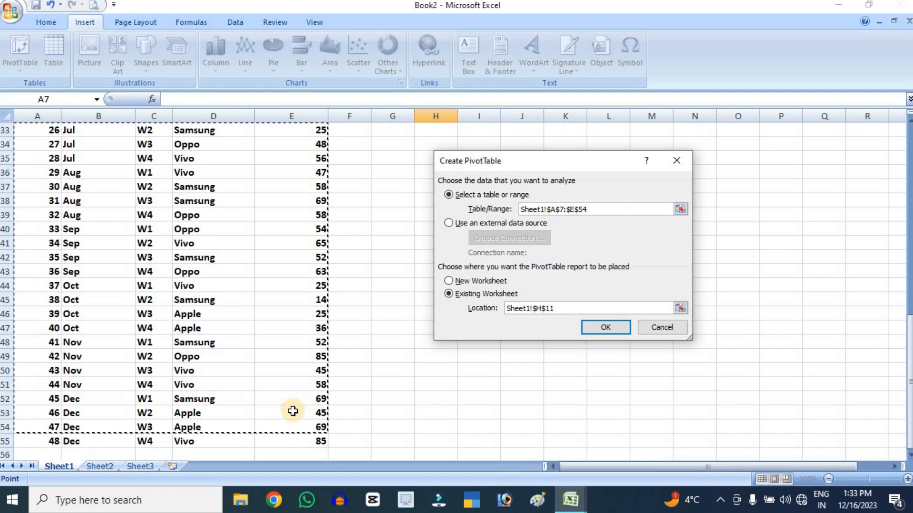
key(shift+Down)
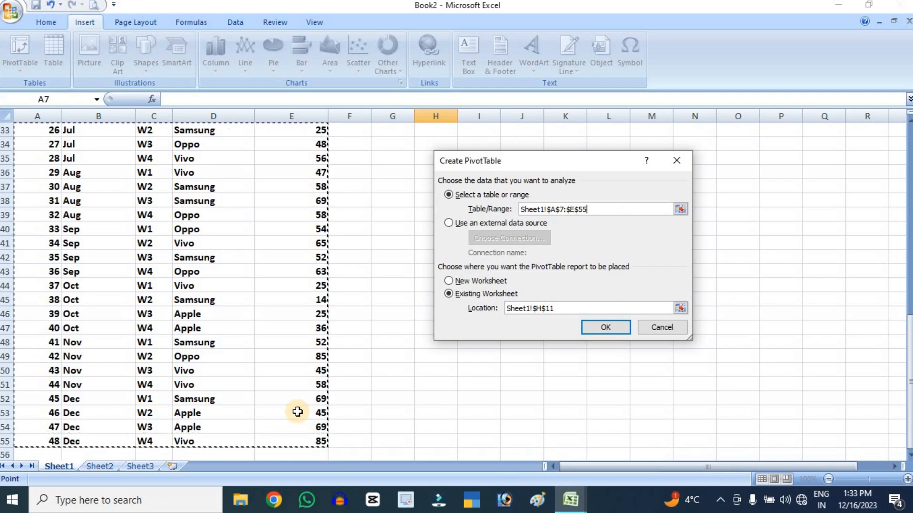
scroll(312, 361, up, 9)
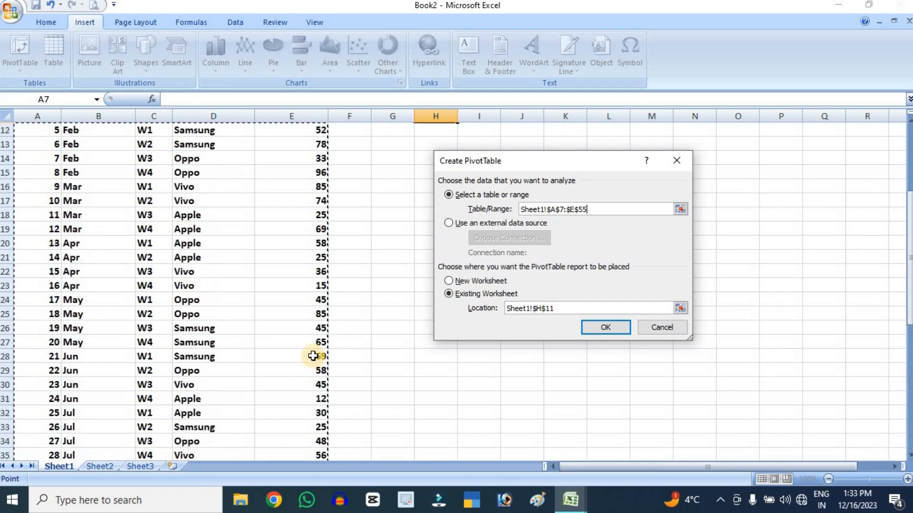
scroll(312, 327, up, 1)
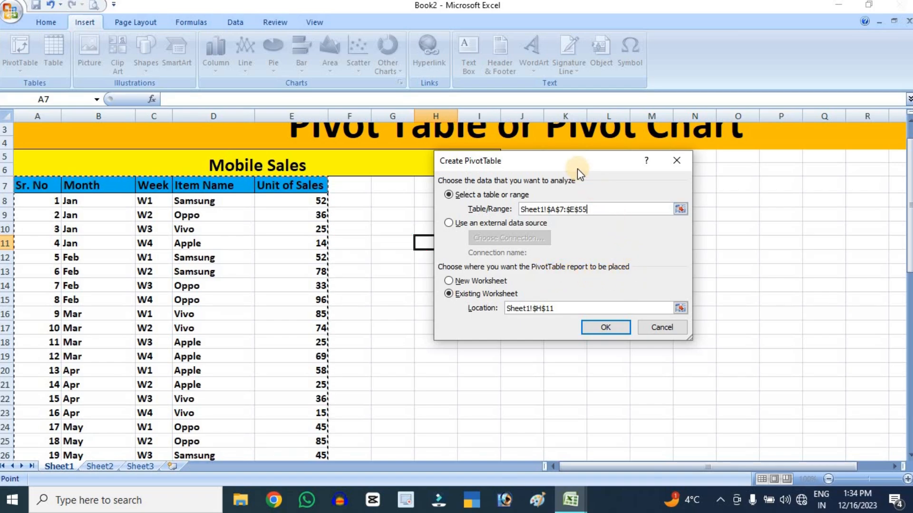
Place the PivotTable on the existing worksheet at Sheet1 cell I14 and create it
drag(560, 163, 673, 171)
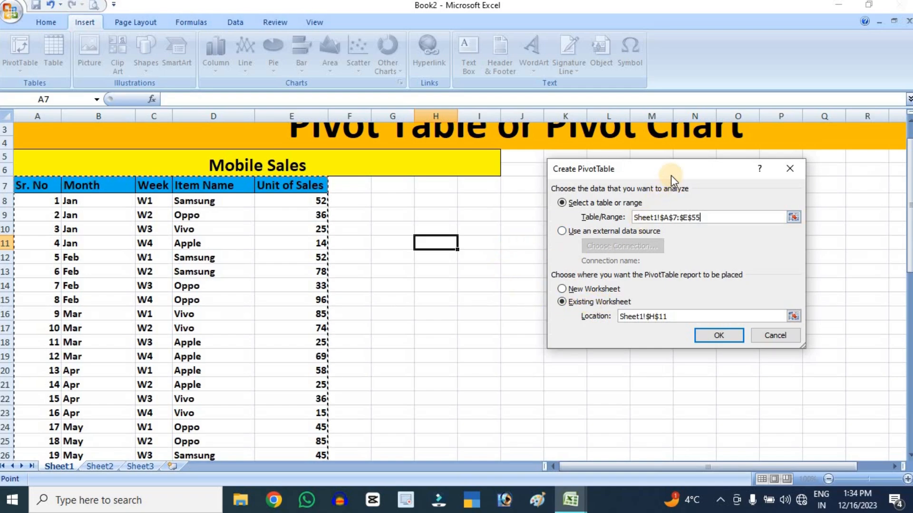
drag(690, 159, 740, 105)
click(623, 247)
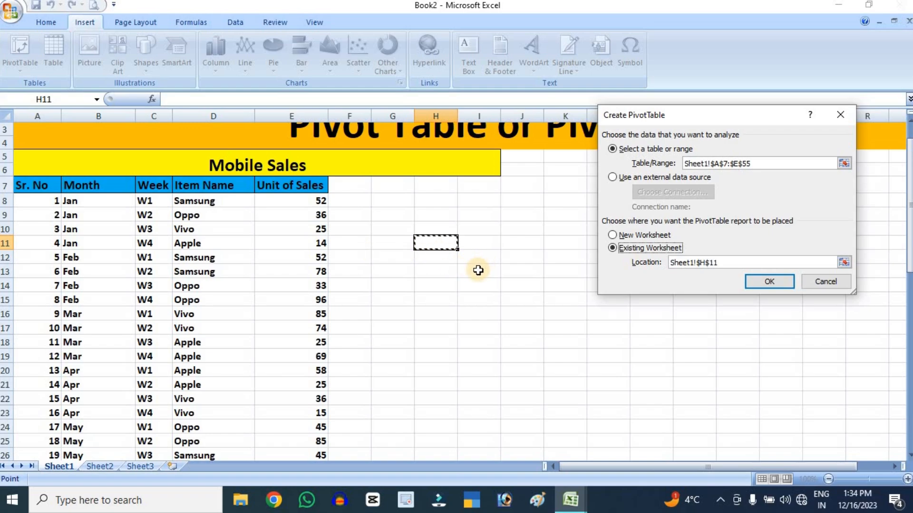
drag(746, 262, 655, 264)
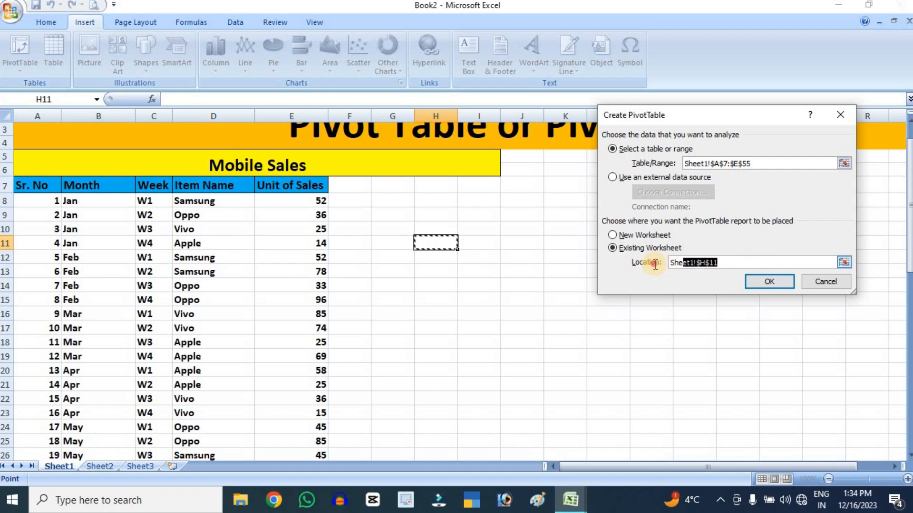
key(BackSpace)
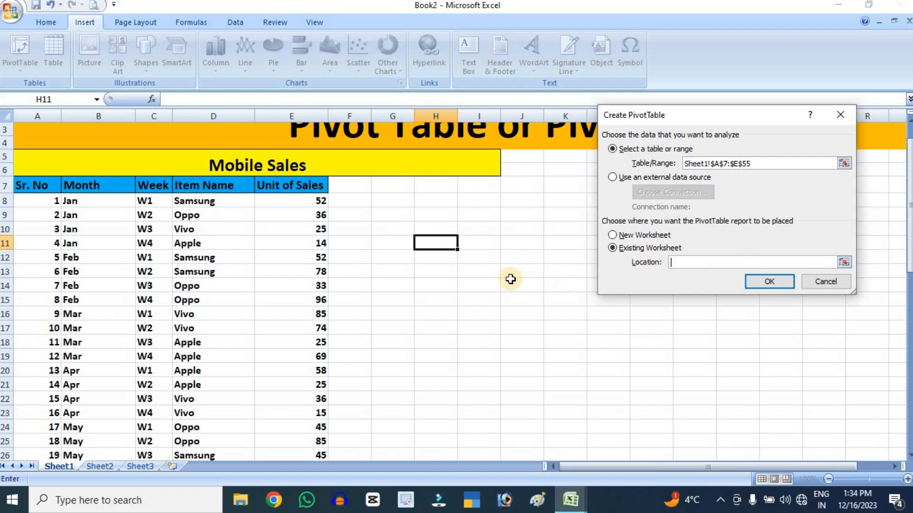
click(478, 286)
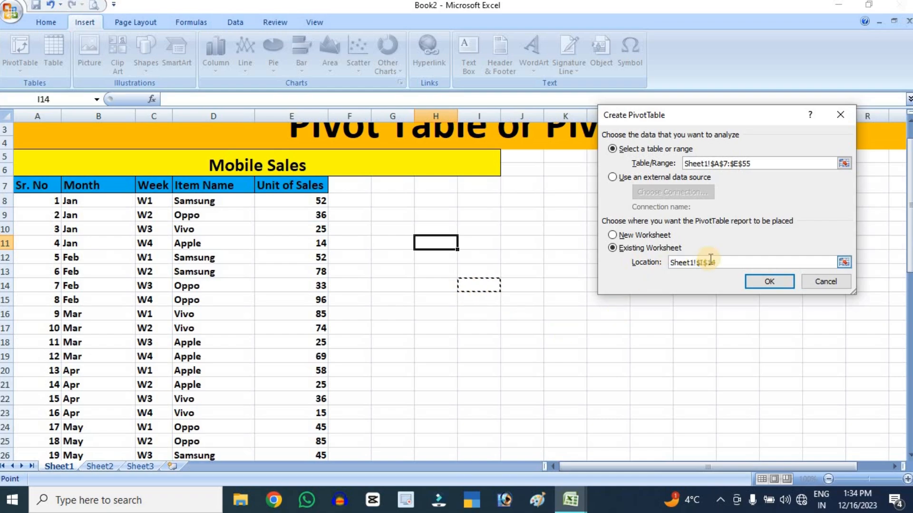
click(758, 281)
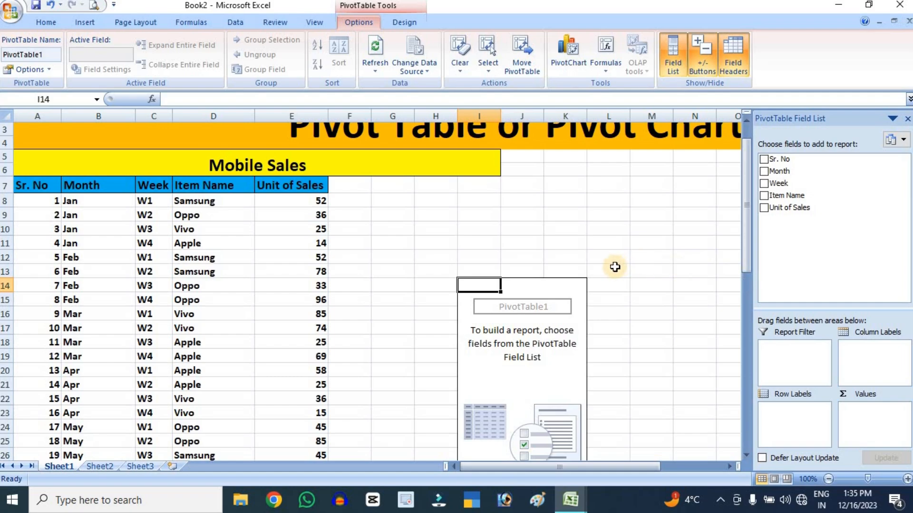
Add the Sr. No field to the PivotTable as a report filter and the Month field as row labels
scroll(612, 265, down, 2)
scroll(611, 265, up, 2)
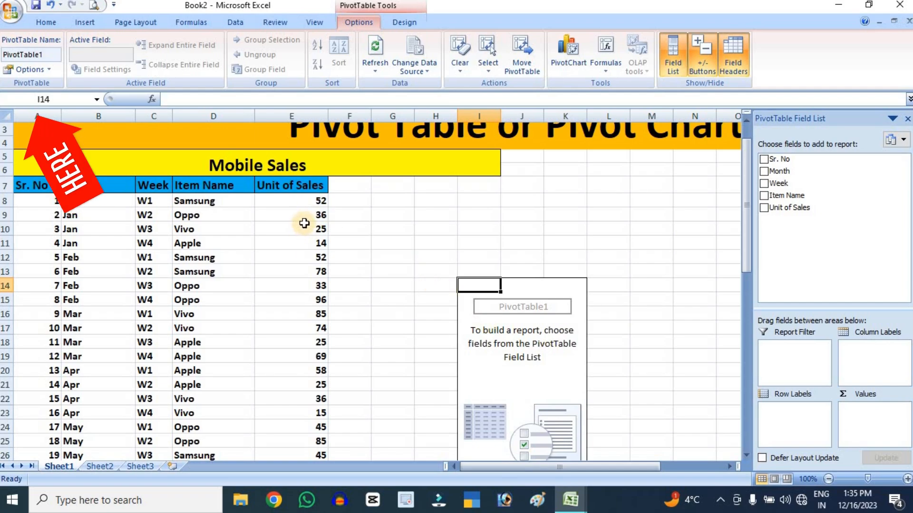
drag(782, 164, 780, 354)
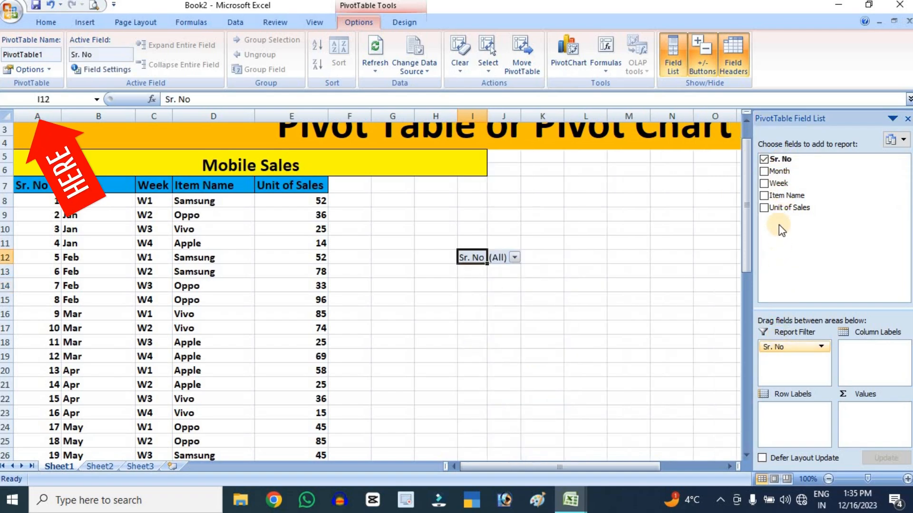
drag(780, 171, 797, 413)
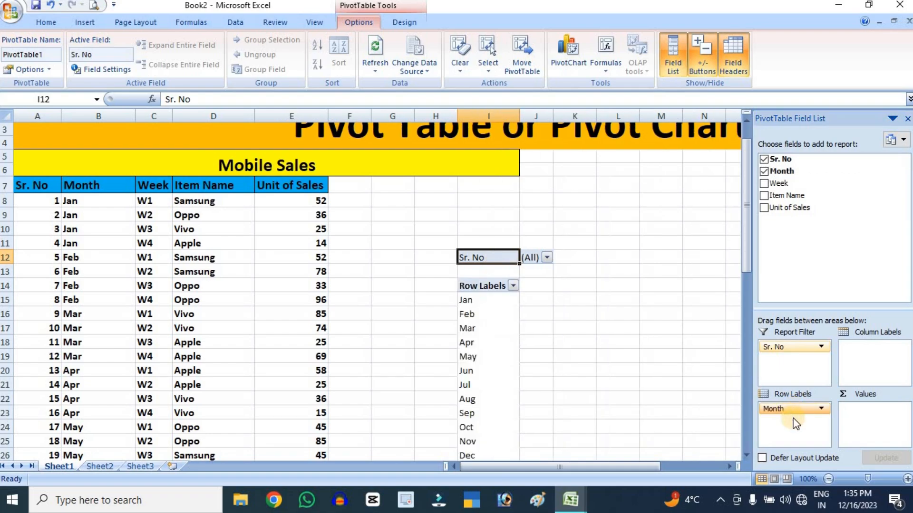
scroll(499, 257, down, 2)
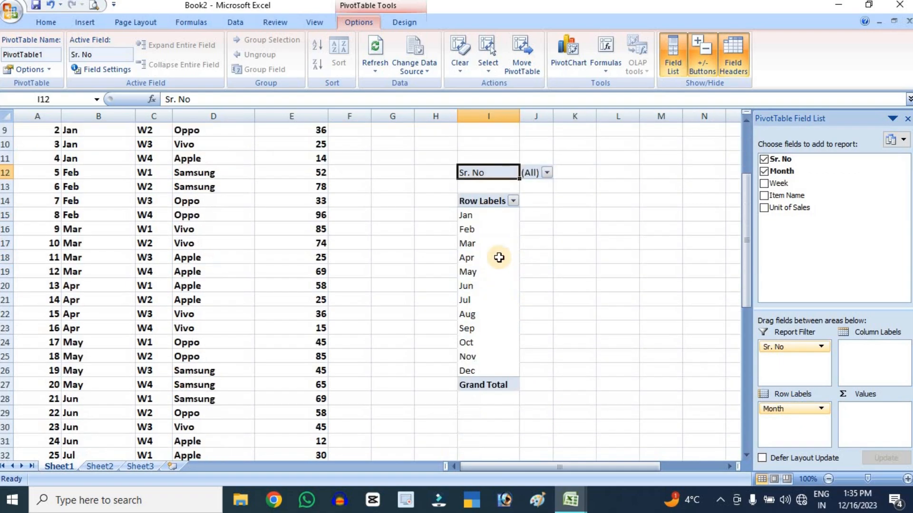
Move Month to the report filter, put Week in rows and Item Name in columns, and sum Unit of Sales as values
scroll(541, 330, up, 1)
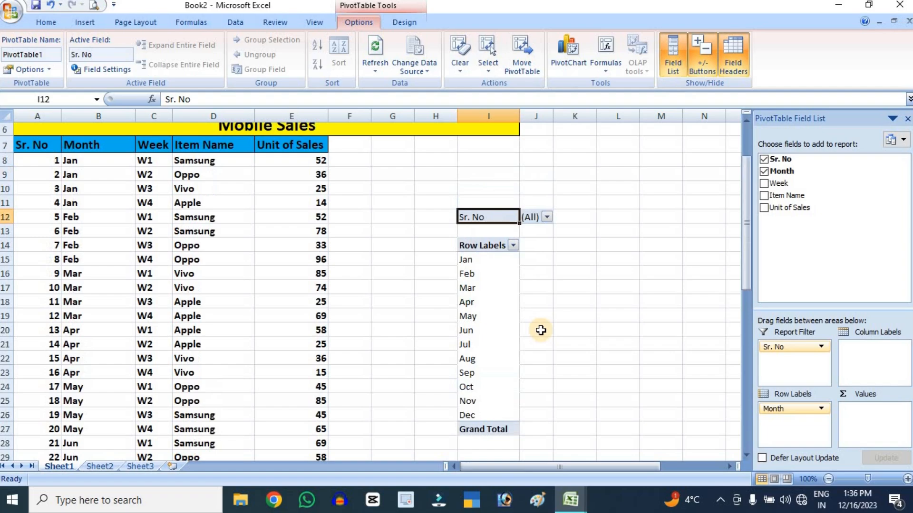
drag(783, 409, 875, 354)
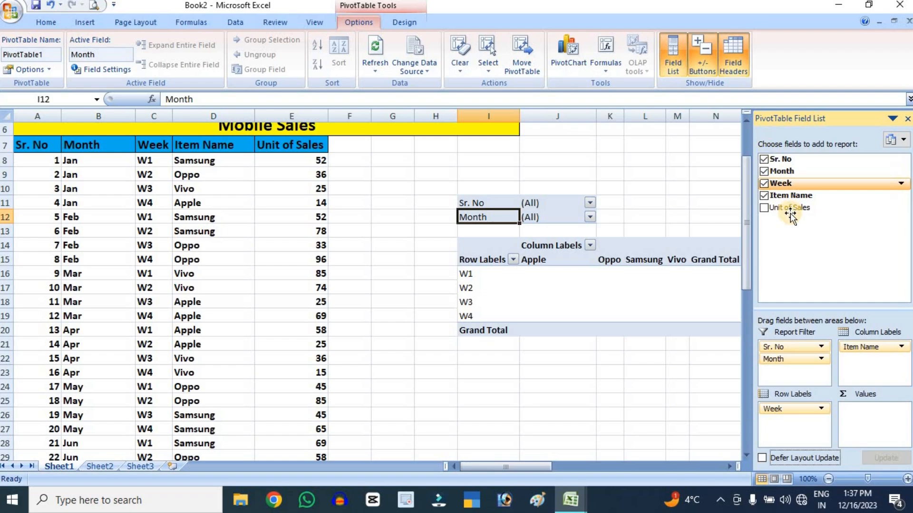
drag(788, 208, 864, 410)
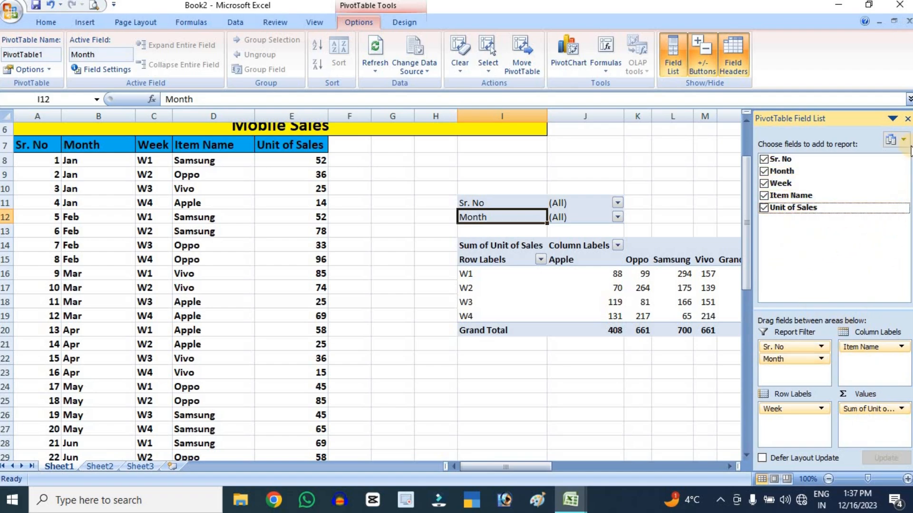
click(908, 118)
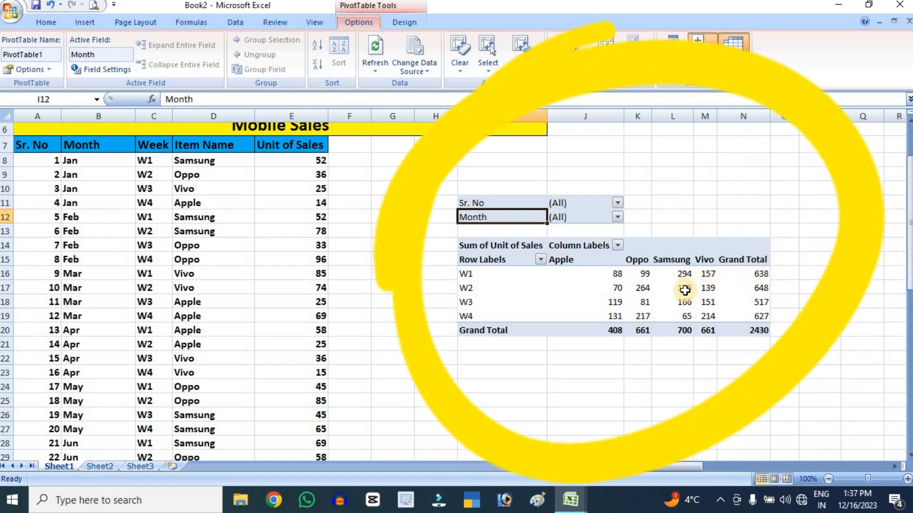
Apply all borders to the whole PivotTable, range I11:N20
mouse_move(685, 291)
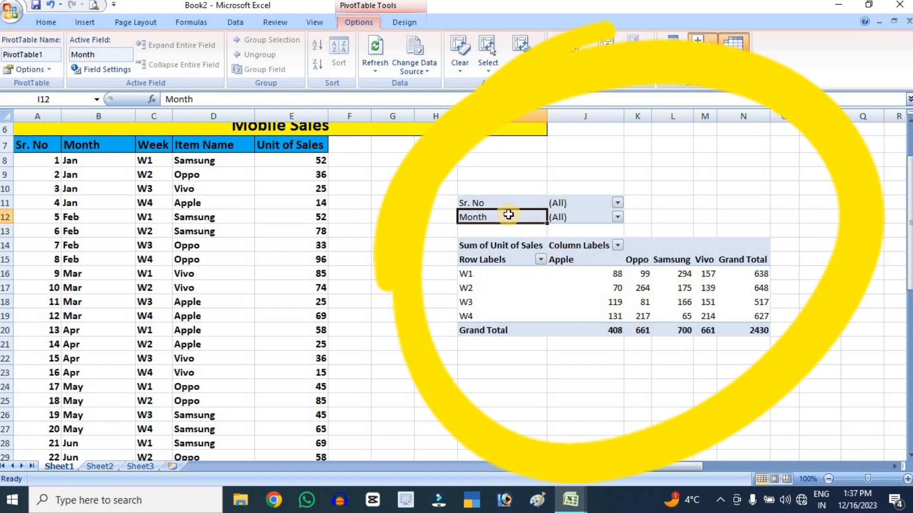
drag(497, 203, 756, 331)
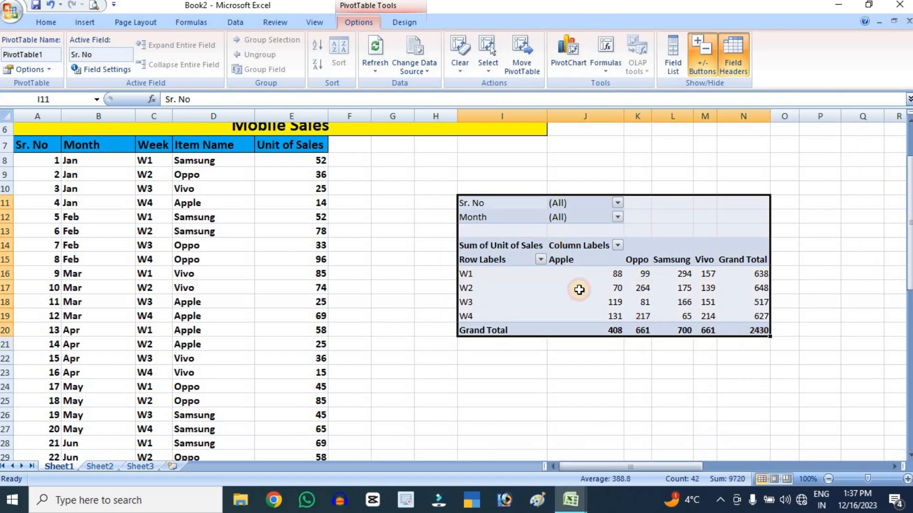
click(51, 24)
click(170, 68)
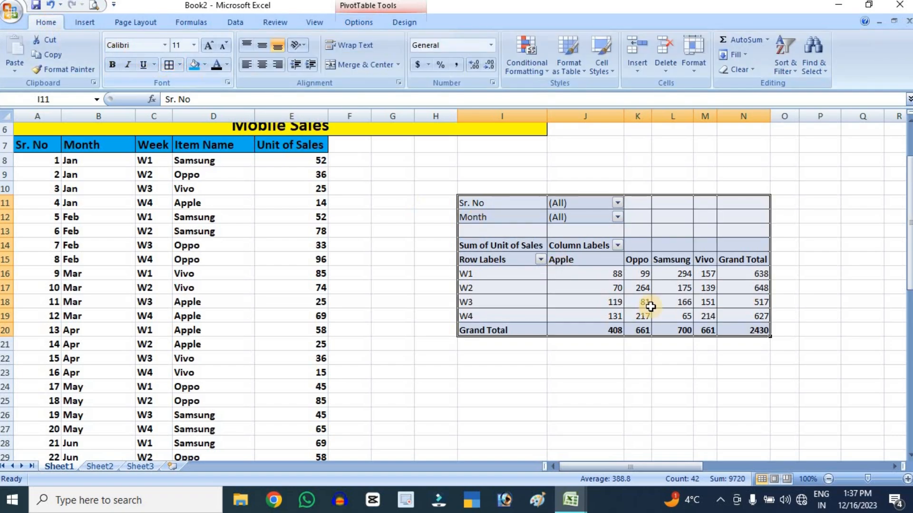
click(647, 302)
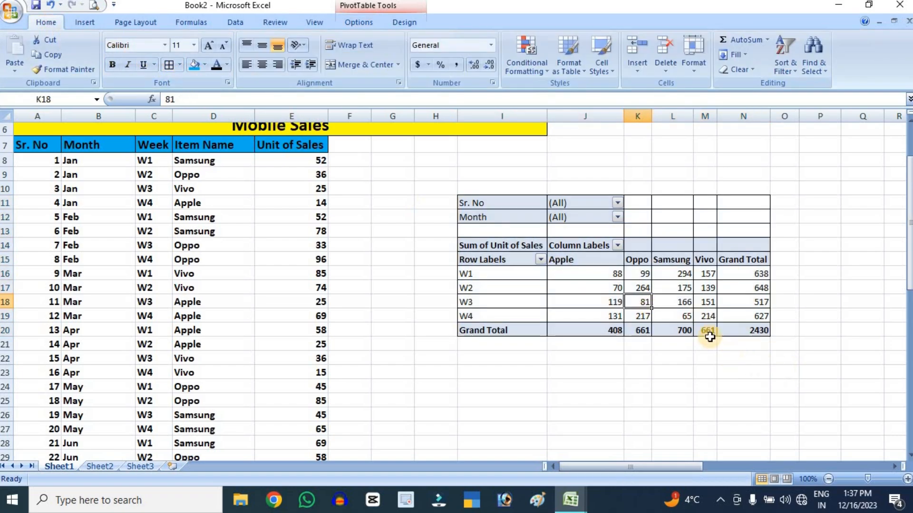
click(742, 370)
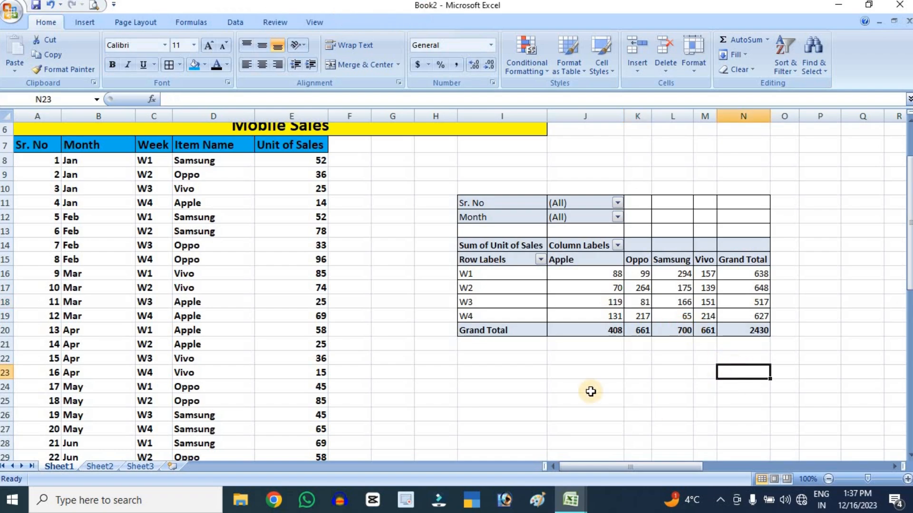
Start a formula in cell I24 adding the Samsung W1 unit sales from E8, E12 and E28
click(469, 272)
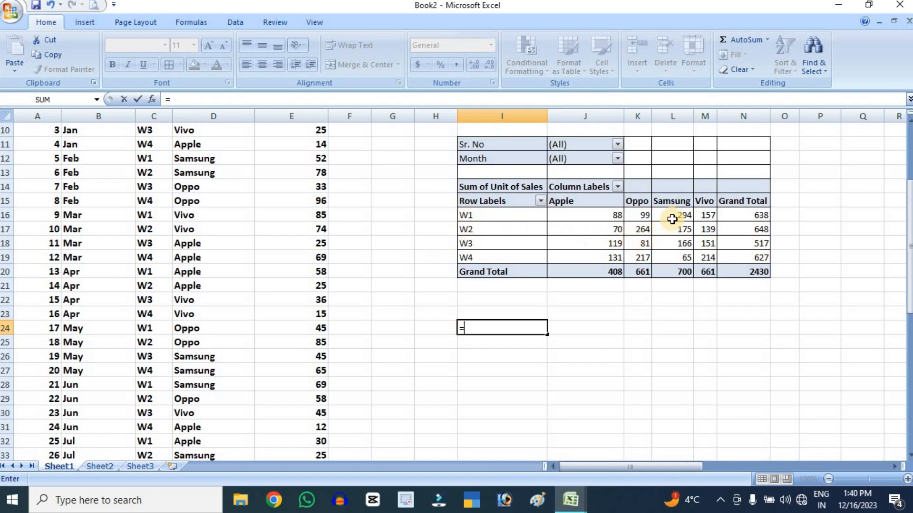
scroll(532, 339, up, 2)
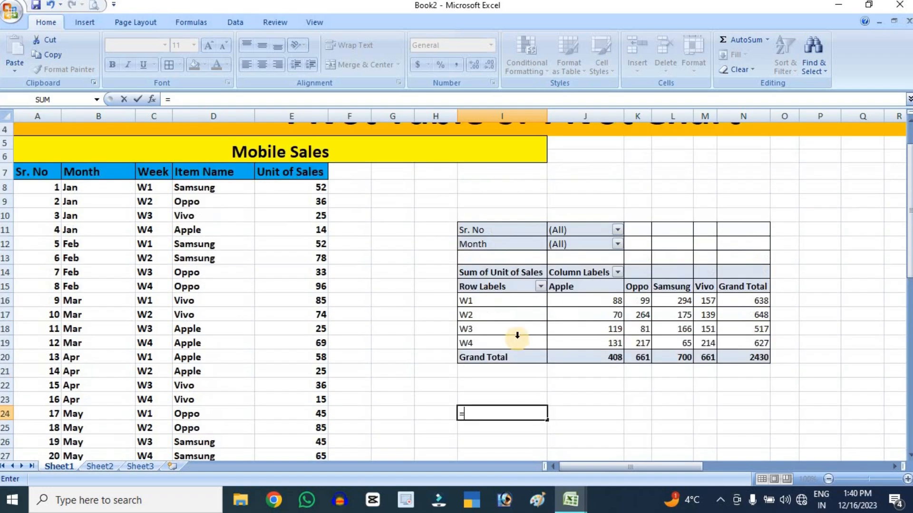
click(286, 191)
text(+)
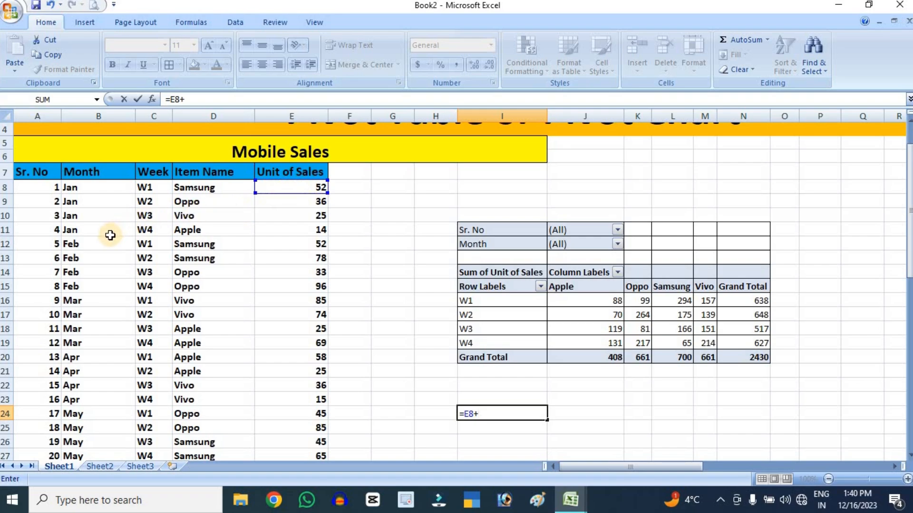
click(289, 244)
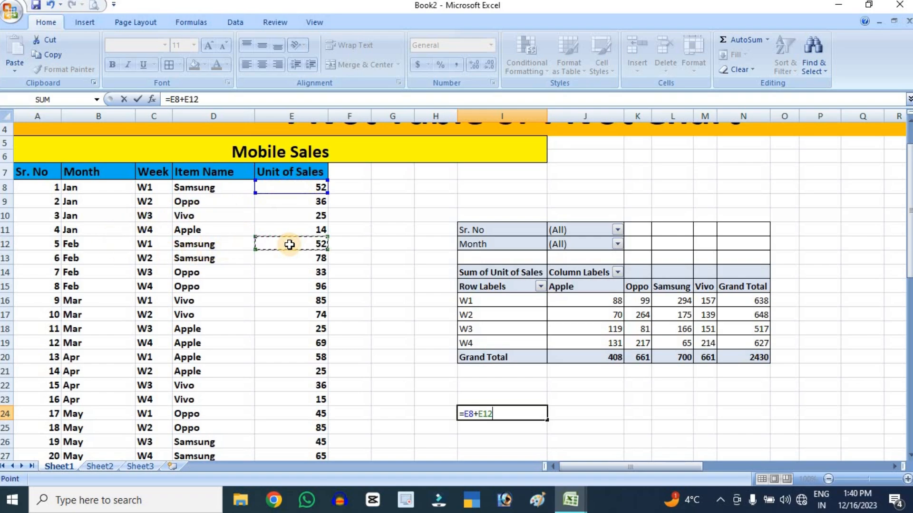
text(+)
scroll(291, 259, down, 2)
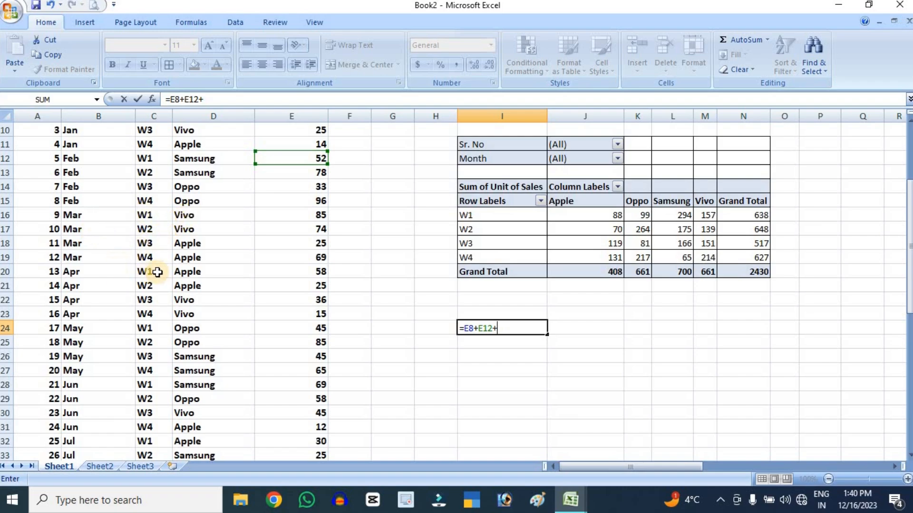
scroll(166, 272, down, 2)
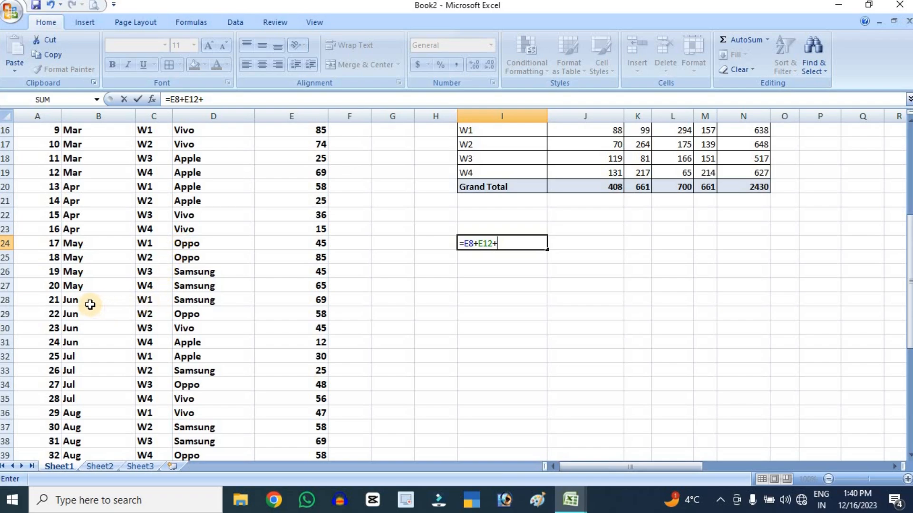
click(300, 303)
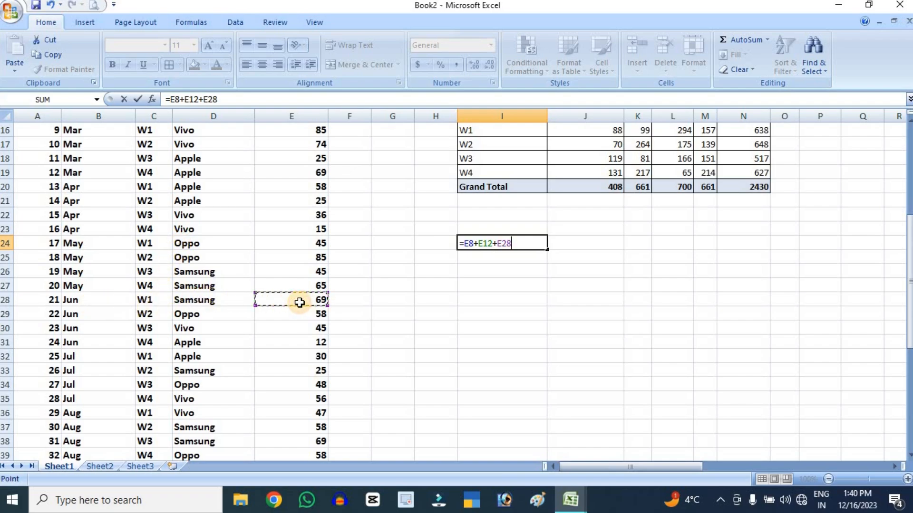
Add the November and December Samsung W1 sales, E48 and E52, to the I24 formula and enter it
scroll(299, 300, down, 1)
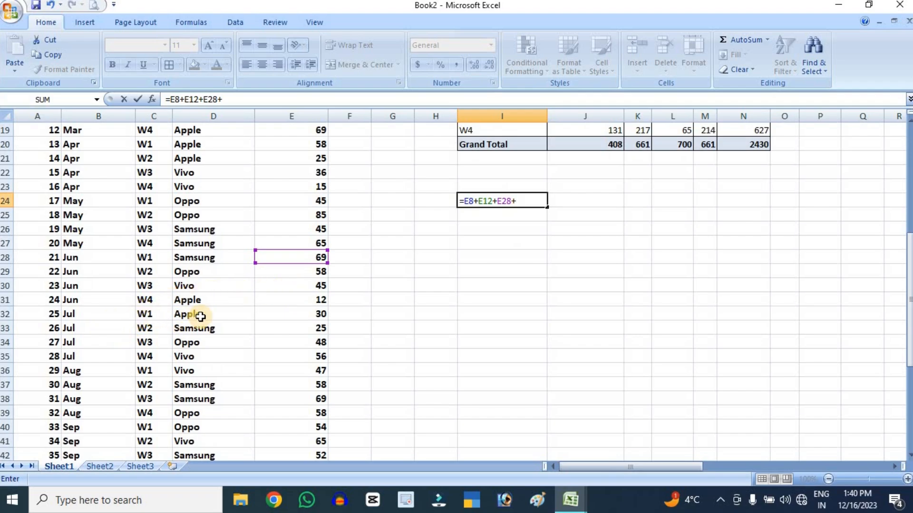
scroll(198, 315, down, 1)
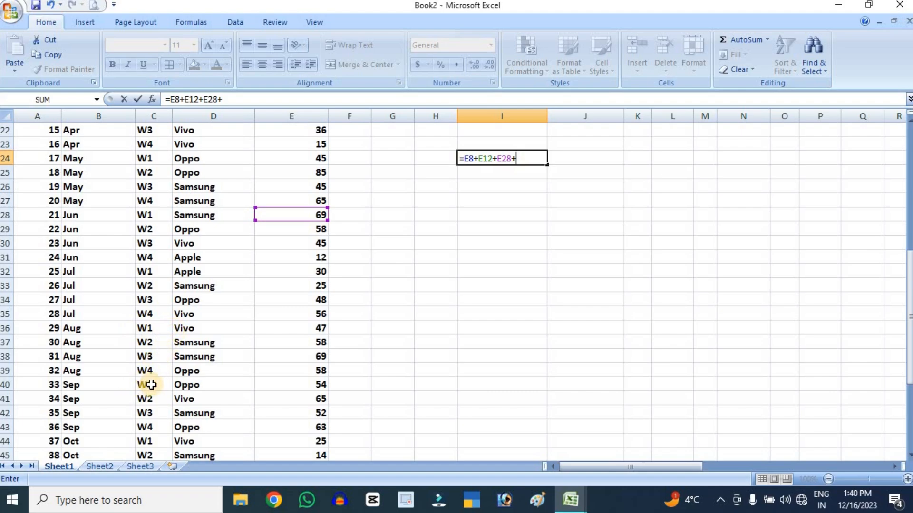
scroll(152, 376, down, 3)
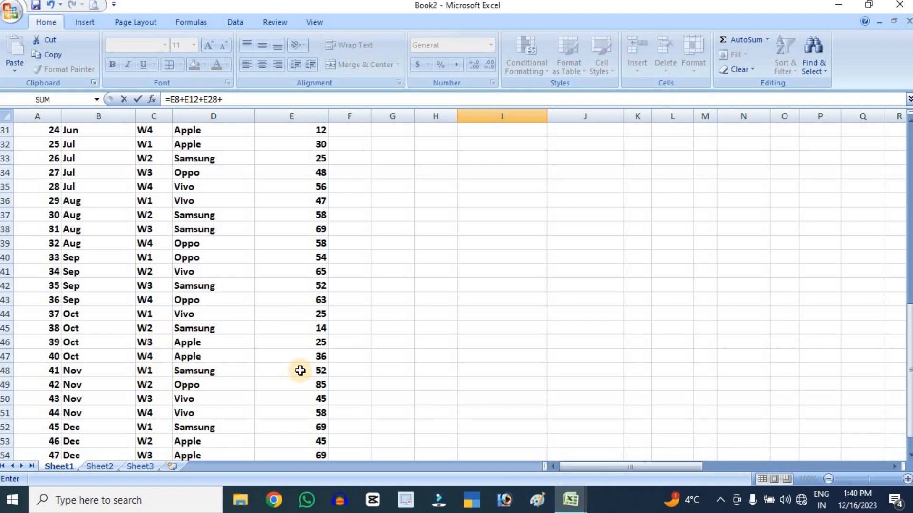
scroll(267, 365, down, 2)
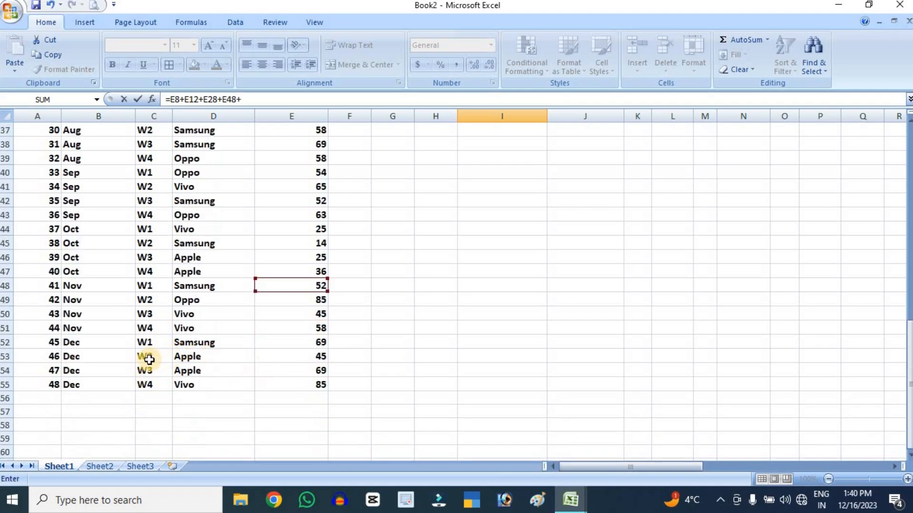
click(307, 345)
scroll(472, 312, up, 6)
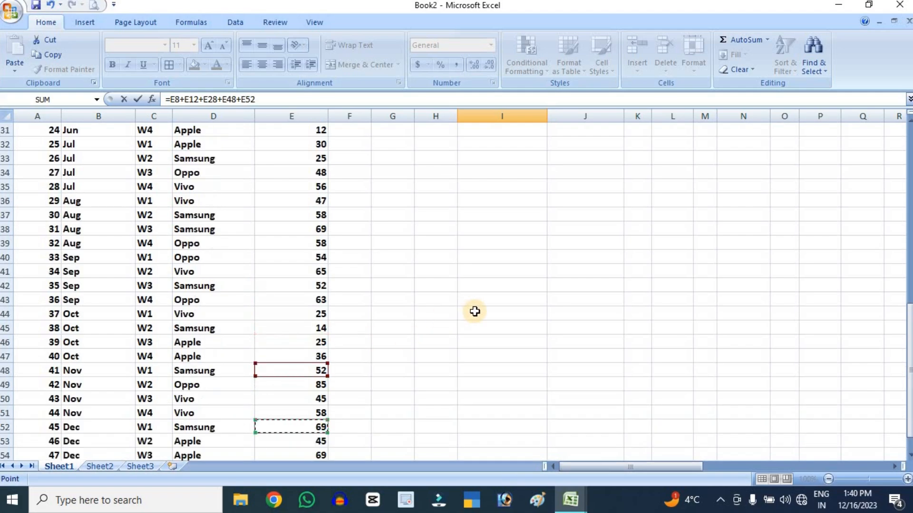
key(Return)
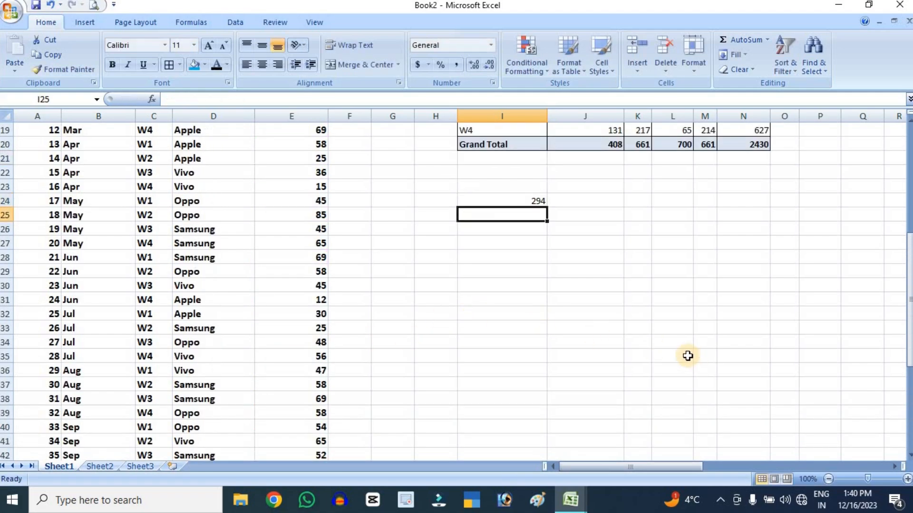
Compare the I24 result with the PivotTable's Samsung W1 value and clear cell I24
scroll(542, 202, up, 3)
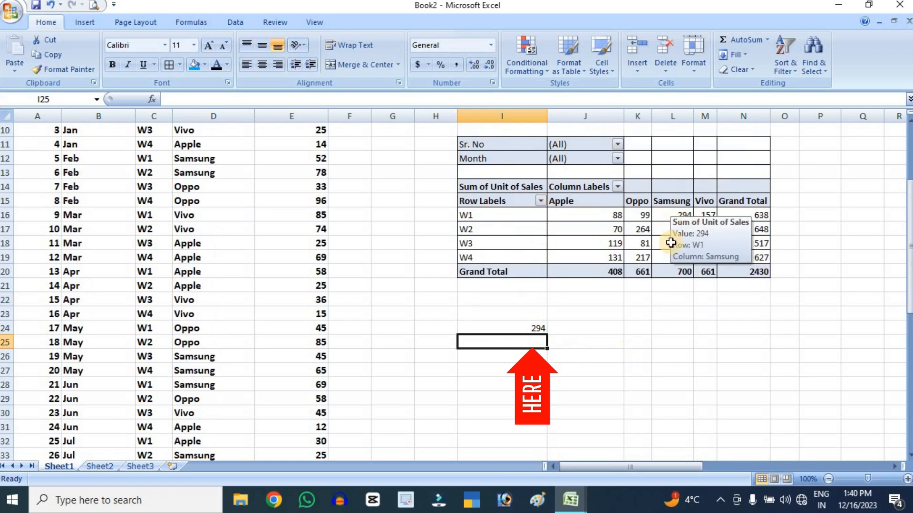
click(538, 326)
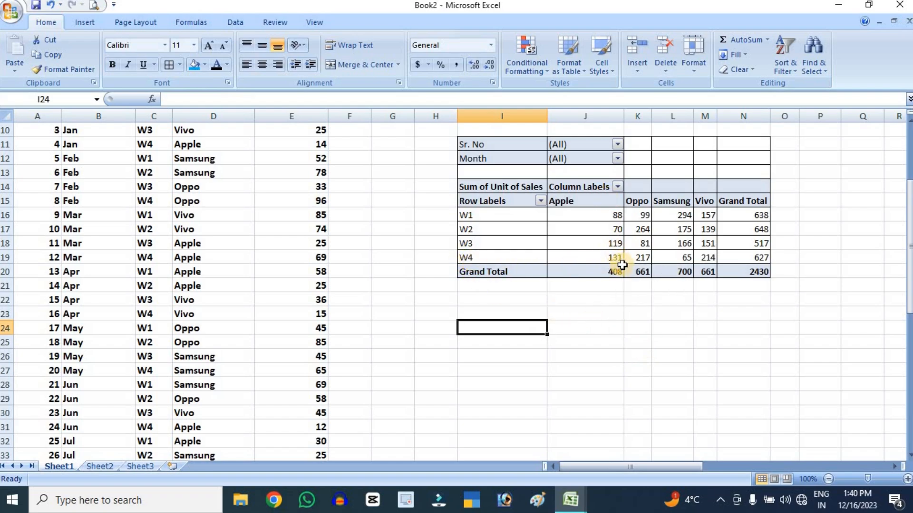
Start a formula in cell I26 adding the Apple W4 unit sales from E11, E19 and E31
click(517, 358)
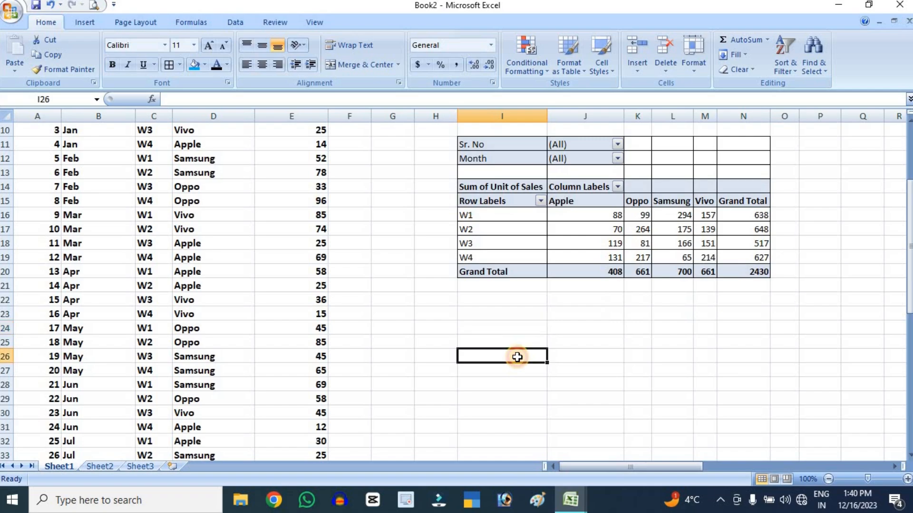
text(=)
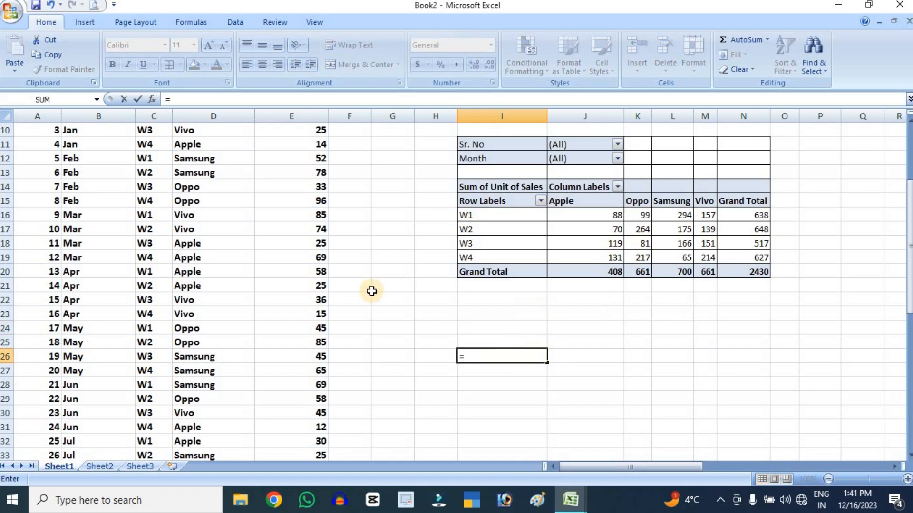
scroll(283, 294, up, 3)
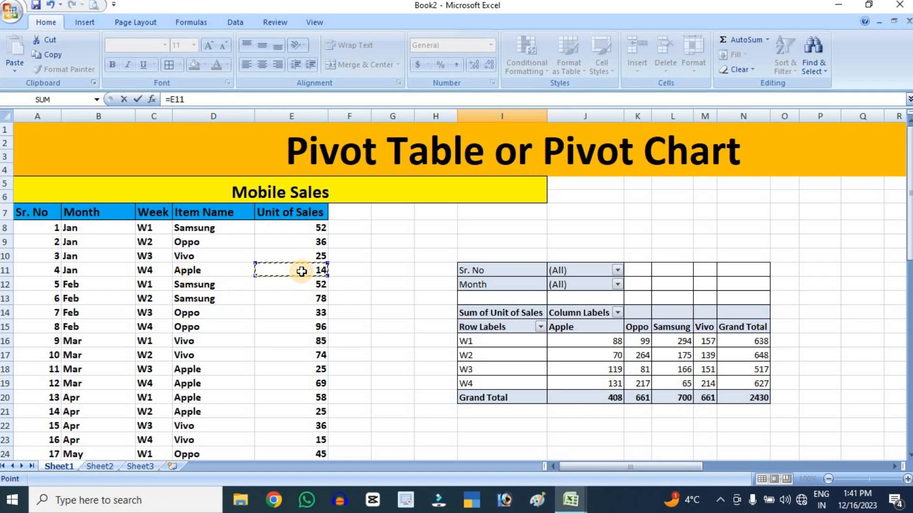
text(+)
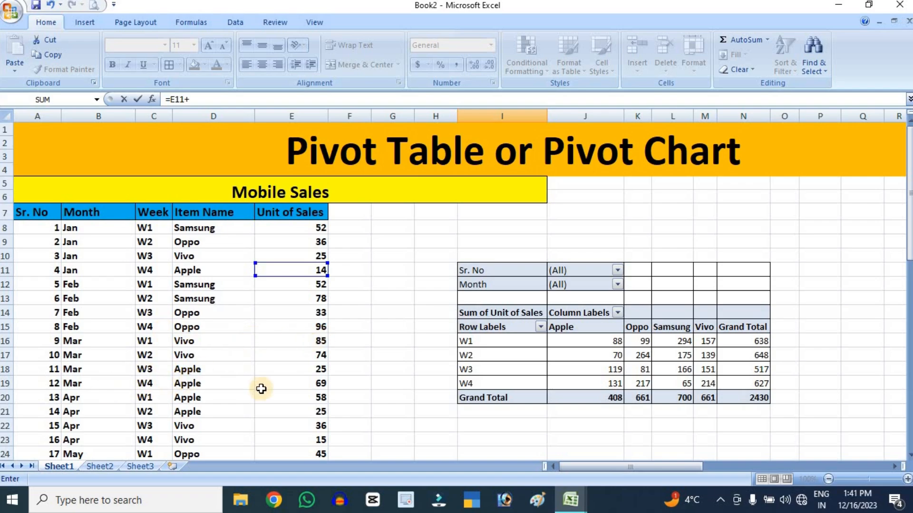
text(+)
scroll(300, 385, down, 3)
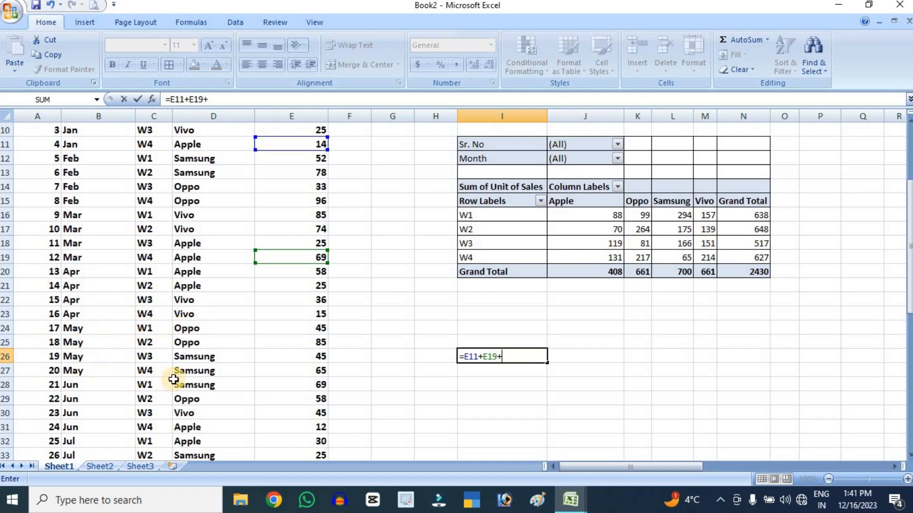
scroll(177, 375, down, 2)
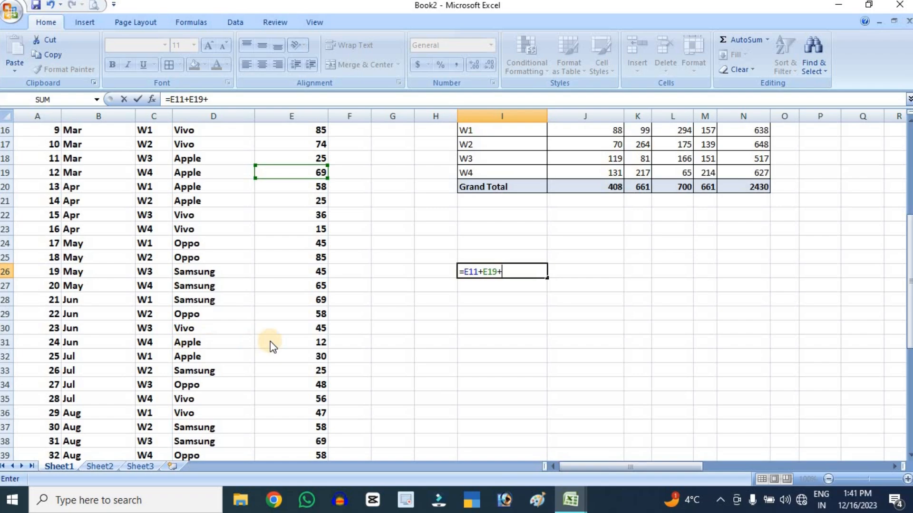
scroll(285, 344, down, 1)
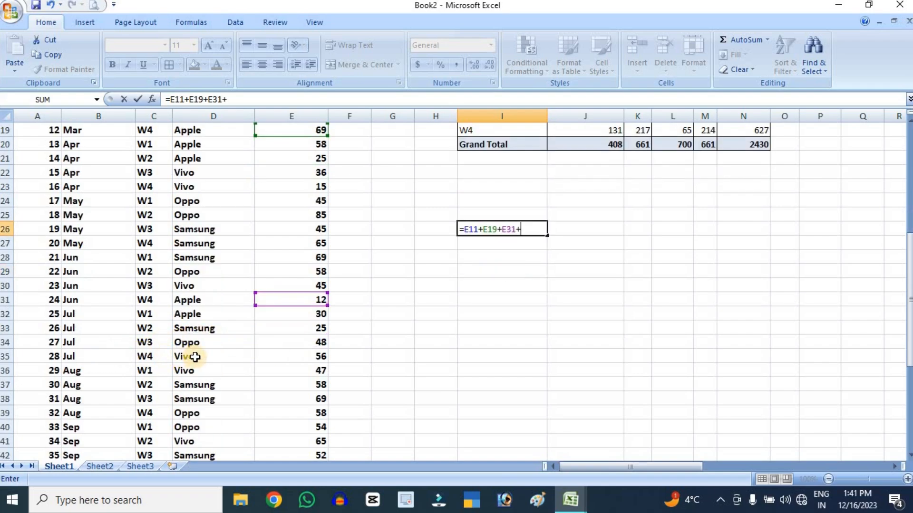
Add the October Apple W4 sales in E47 to the I26 formula and accept it as =E11+E19+E31+E47
scroll(224, 402, down, 3)
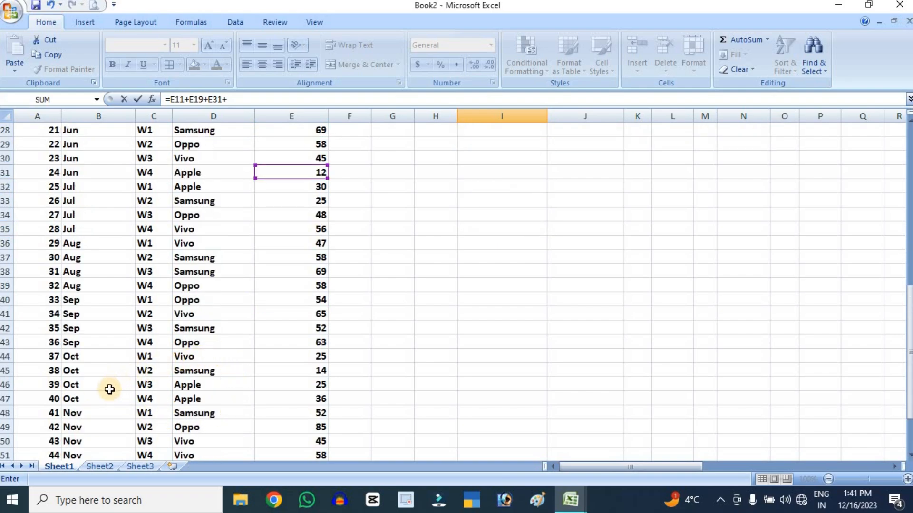
click(309, 399)
scroll(232, 372, down, 2)
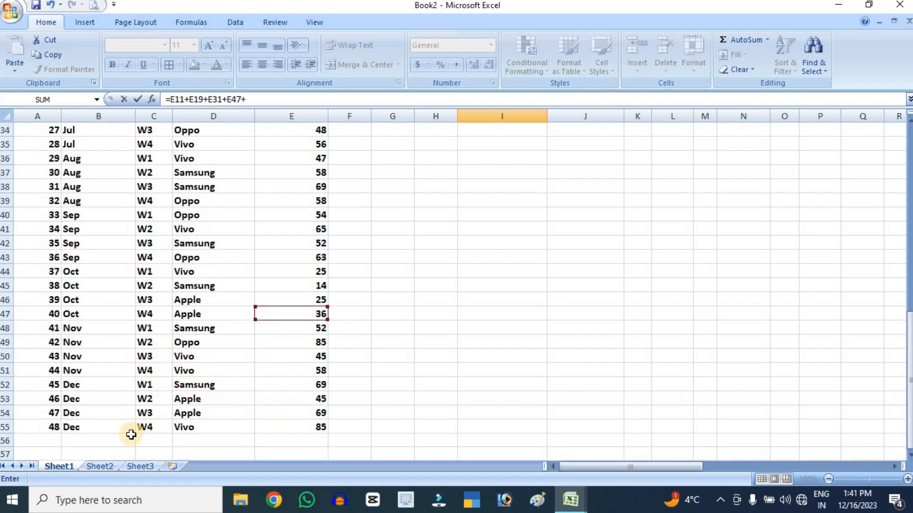
scroll(414, 354, up, 4)
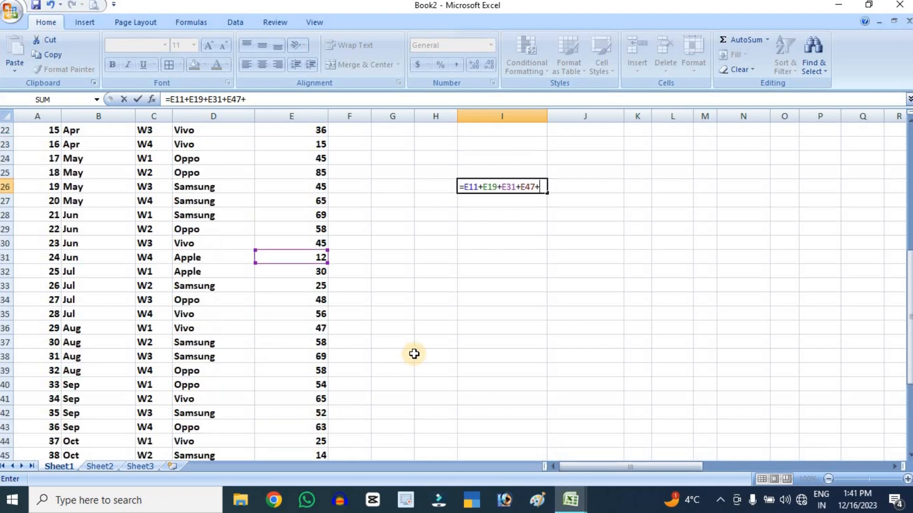
key(Return)
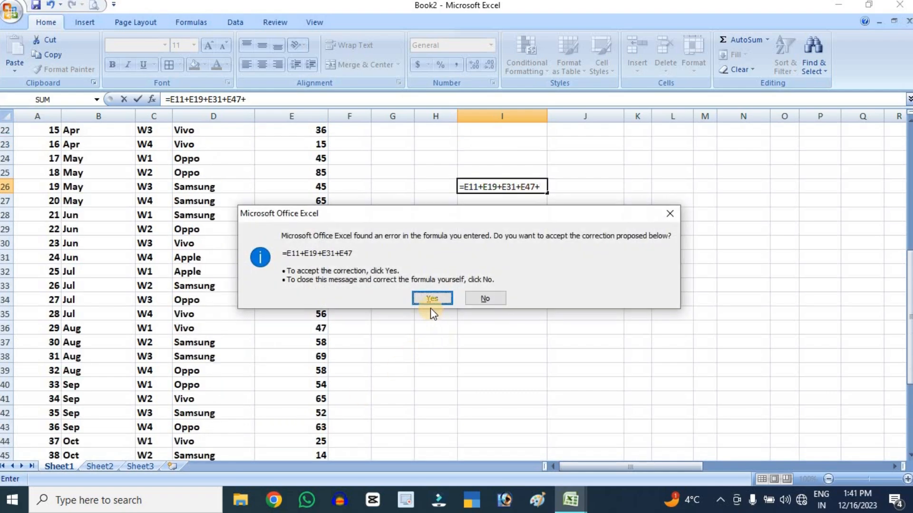
click(431, 301)
Compare the I26 formula result with the Apple W4 value in the PivotTable
scroll(524, 256, up, 3)
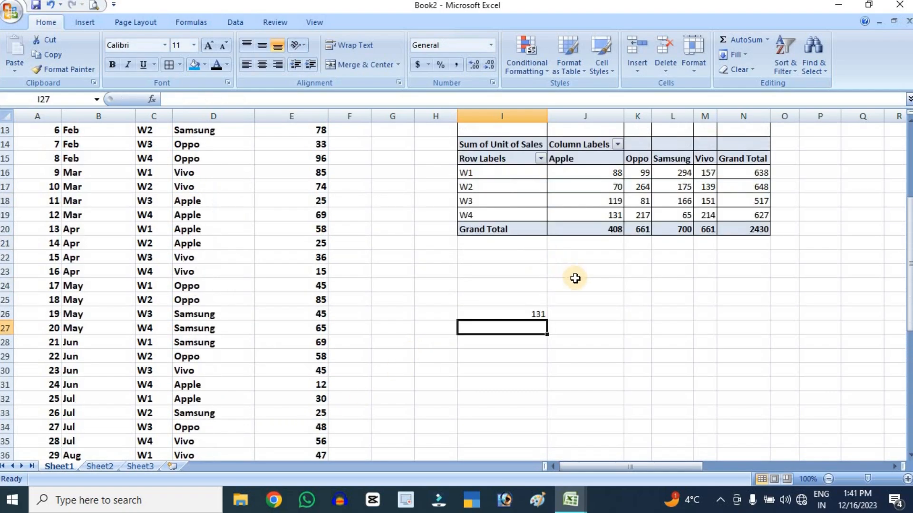
click(594, 214)
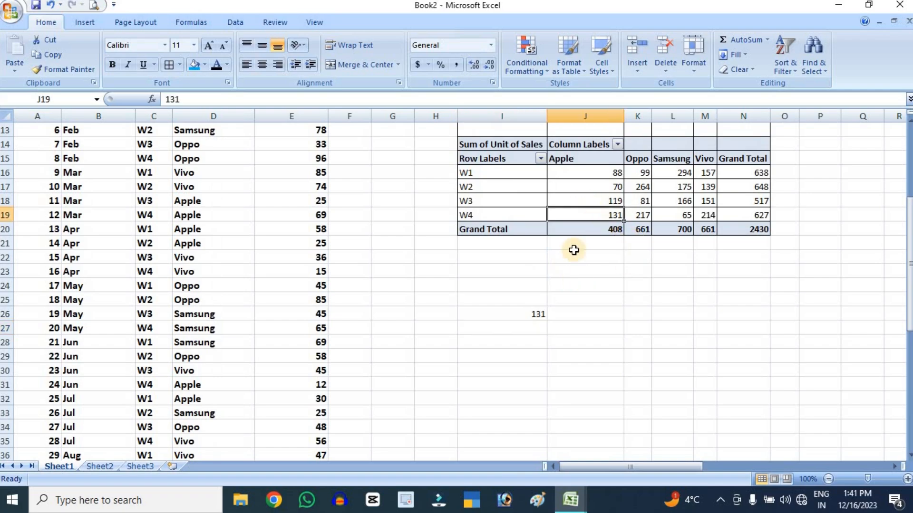
click(535, 317)
scroll(598, 353, up, 4)
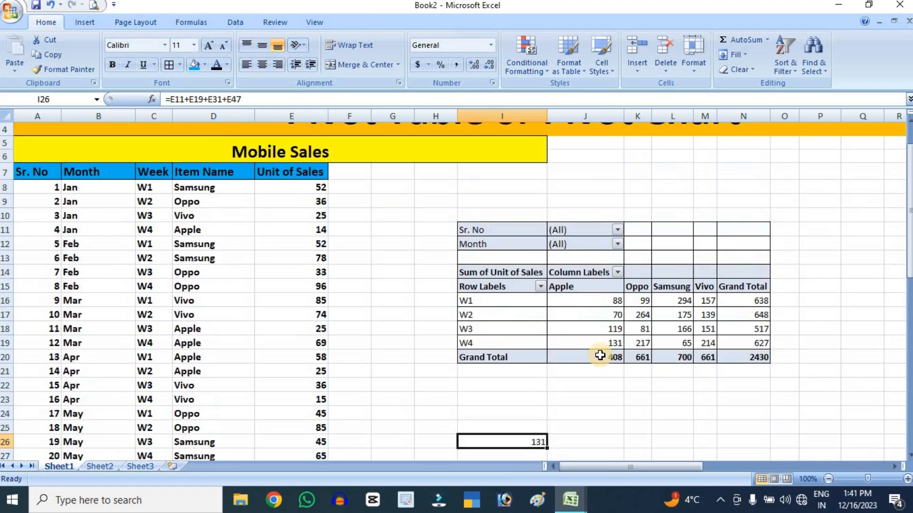
mouse_move(603, 344)
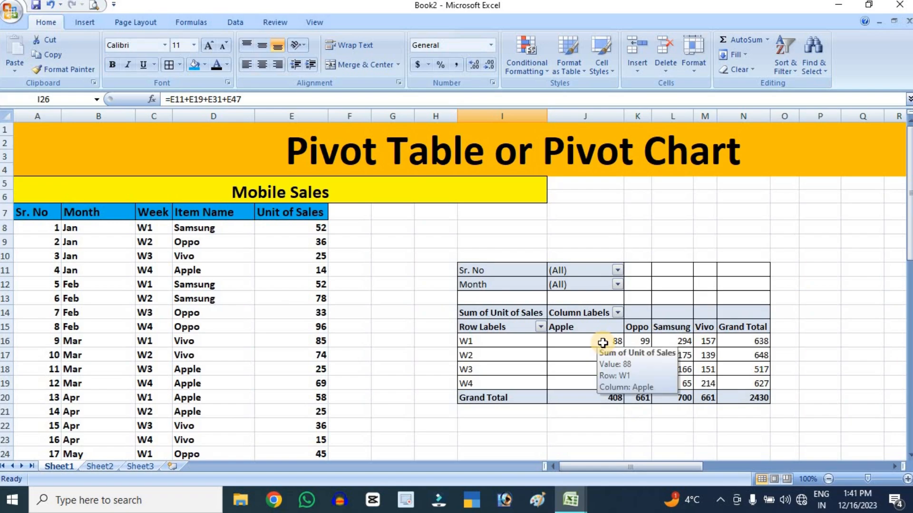